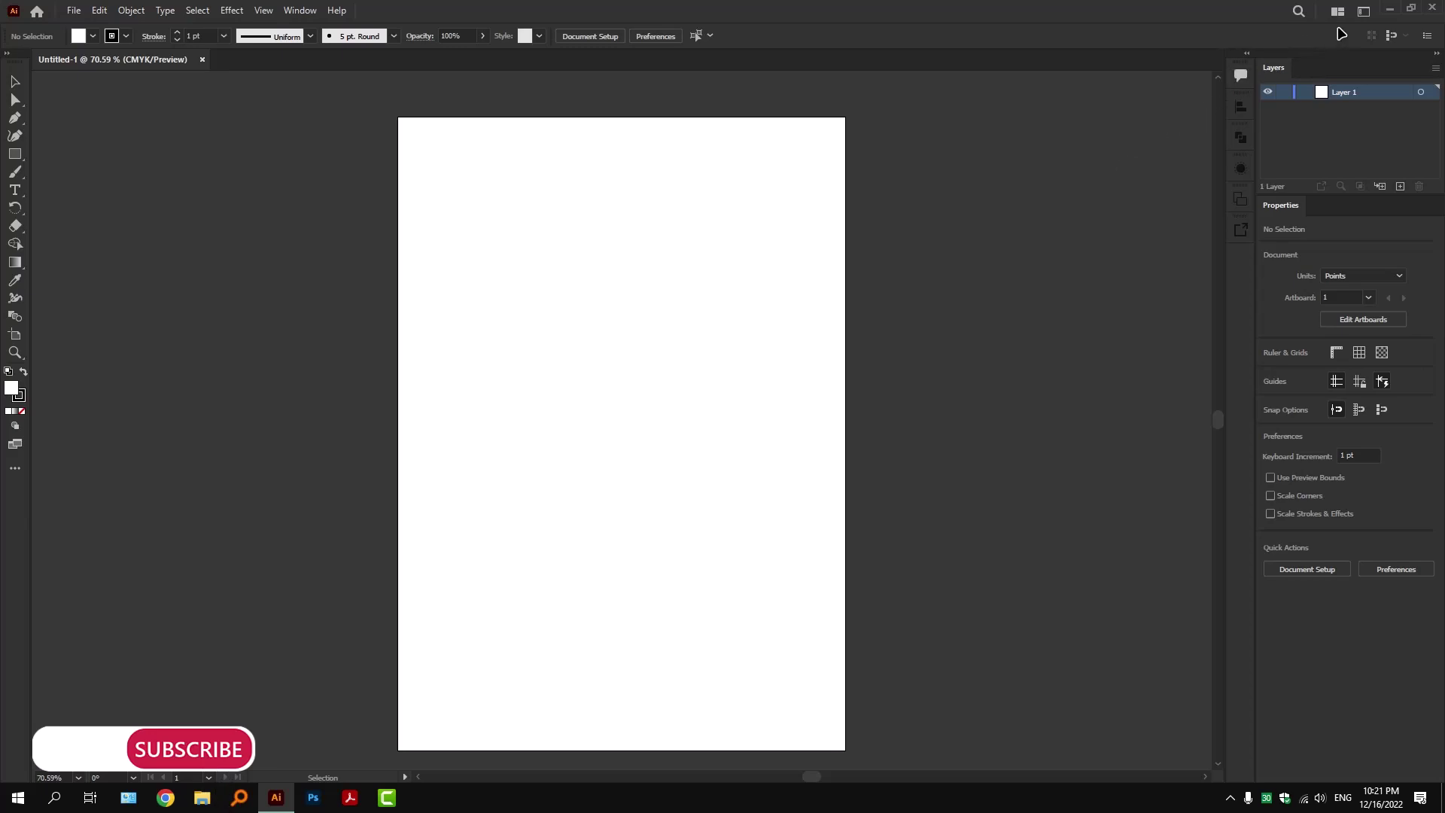
- Create a New Workspace from the current panel layout and name it 'youtube'
click(1363, 11)
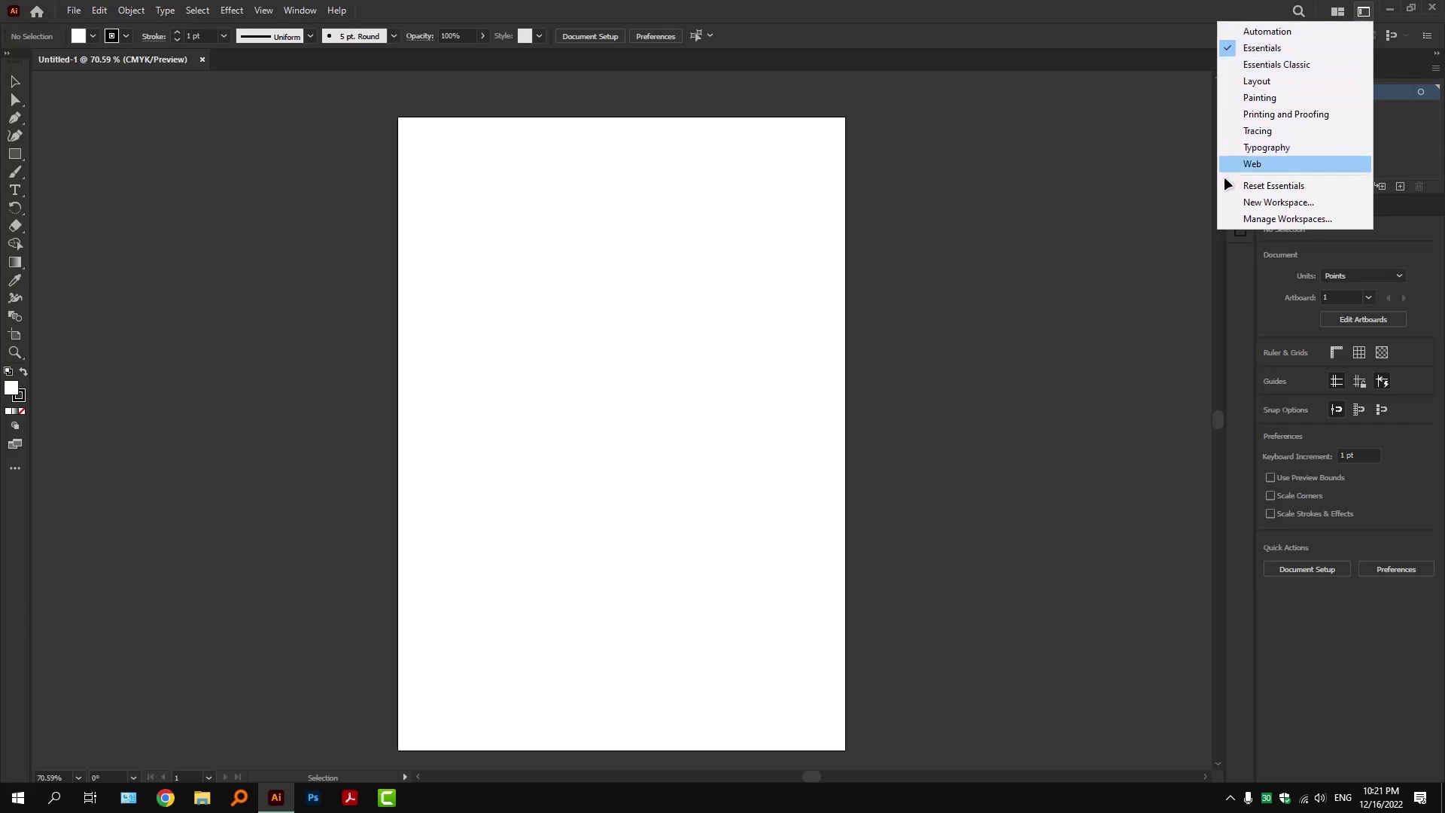
click(1293, 202)
drag(773, 334, 1047, 144)
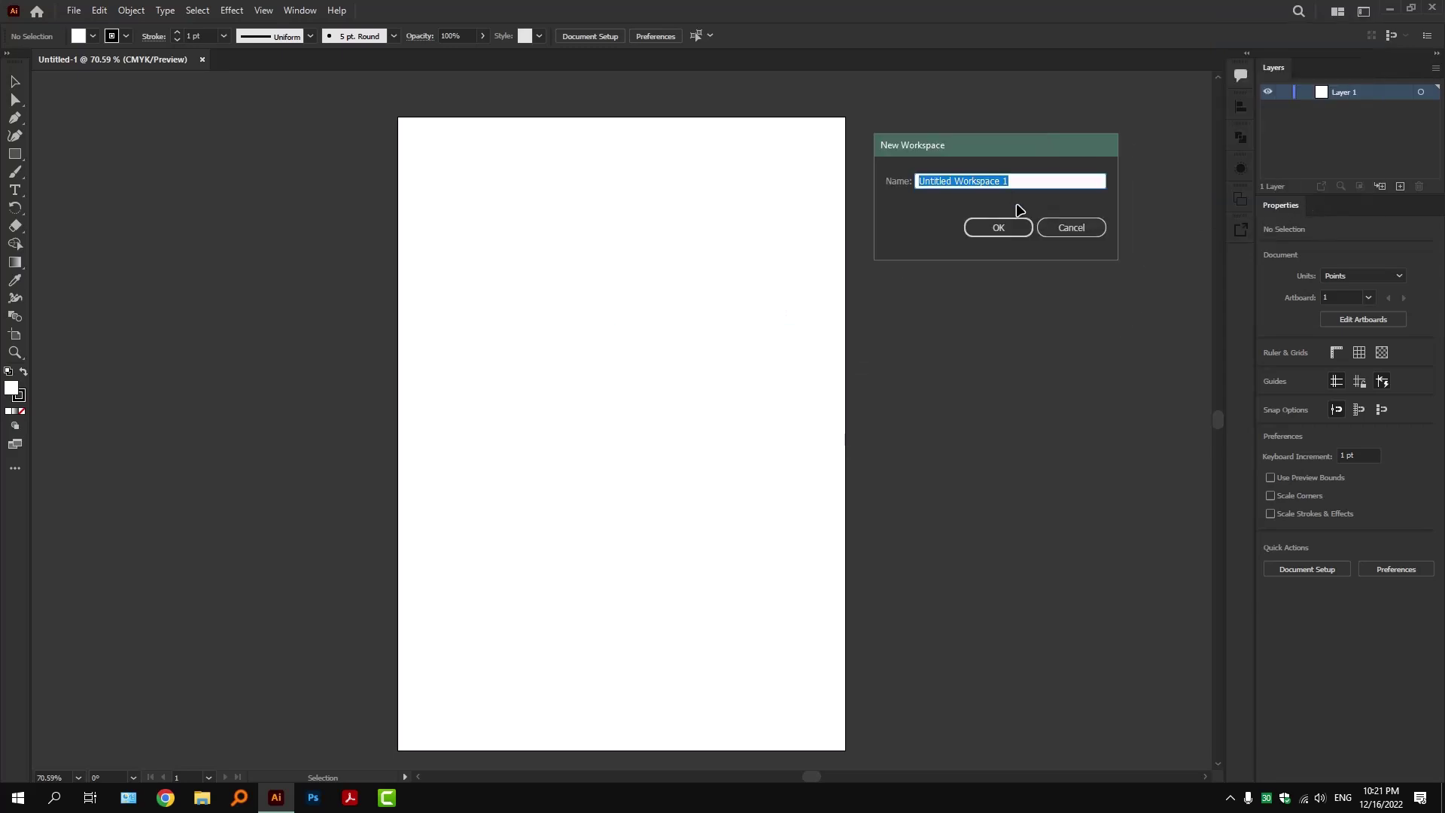
text(youtube)
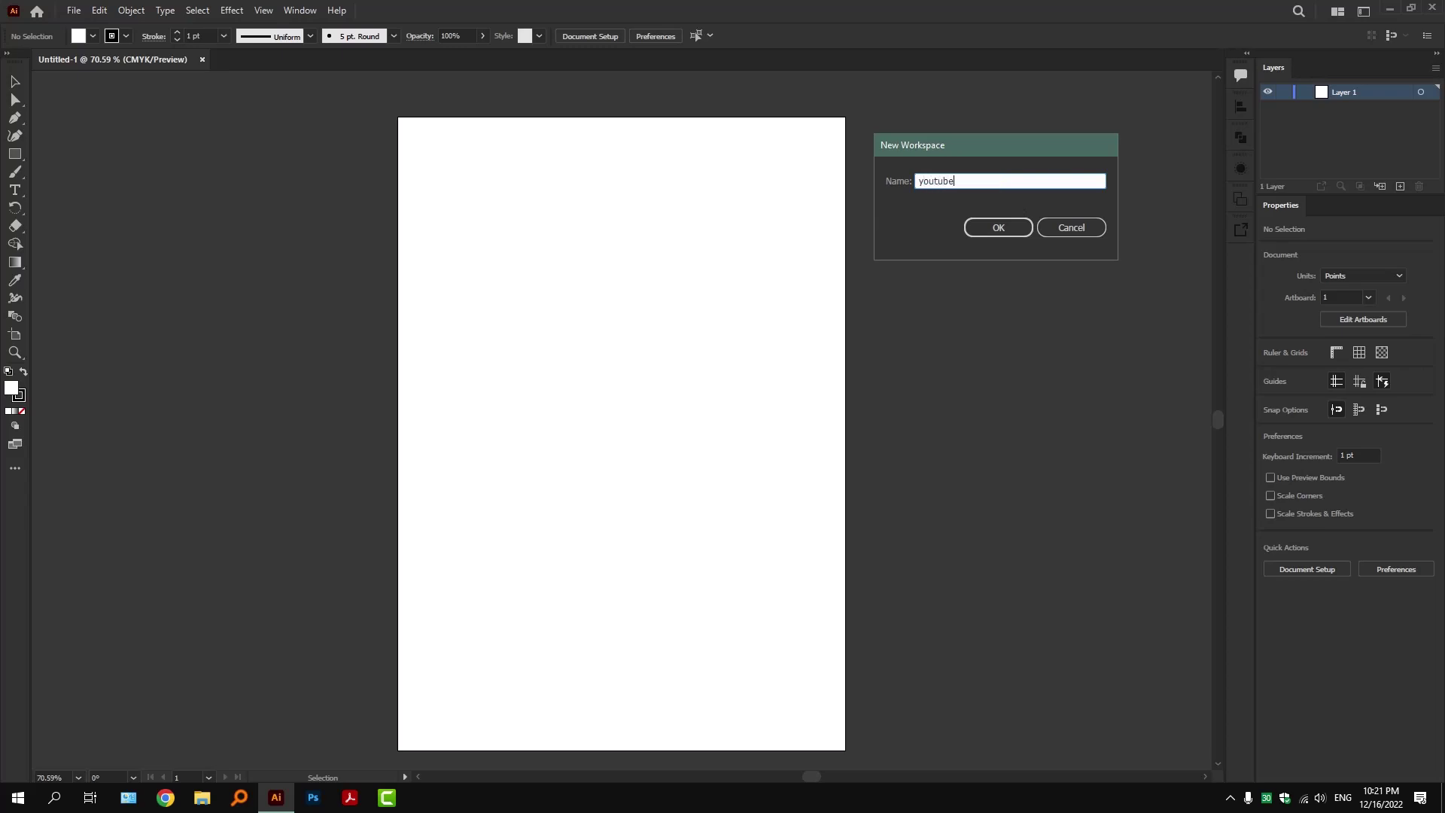
drag(987, 149, 1016, 104)
click(1028, 183)
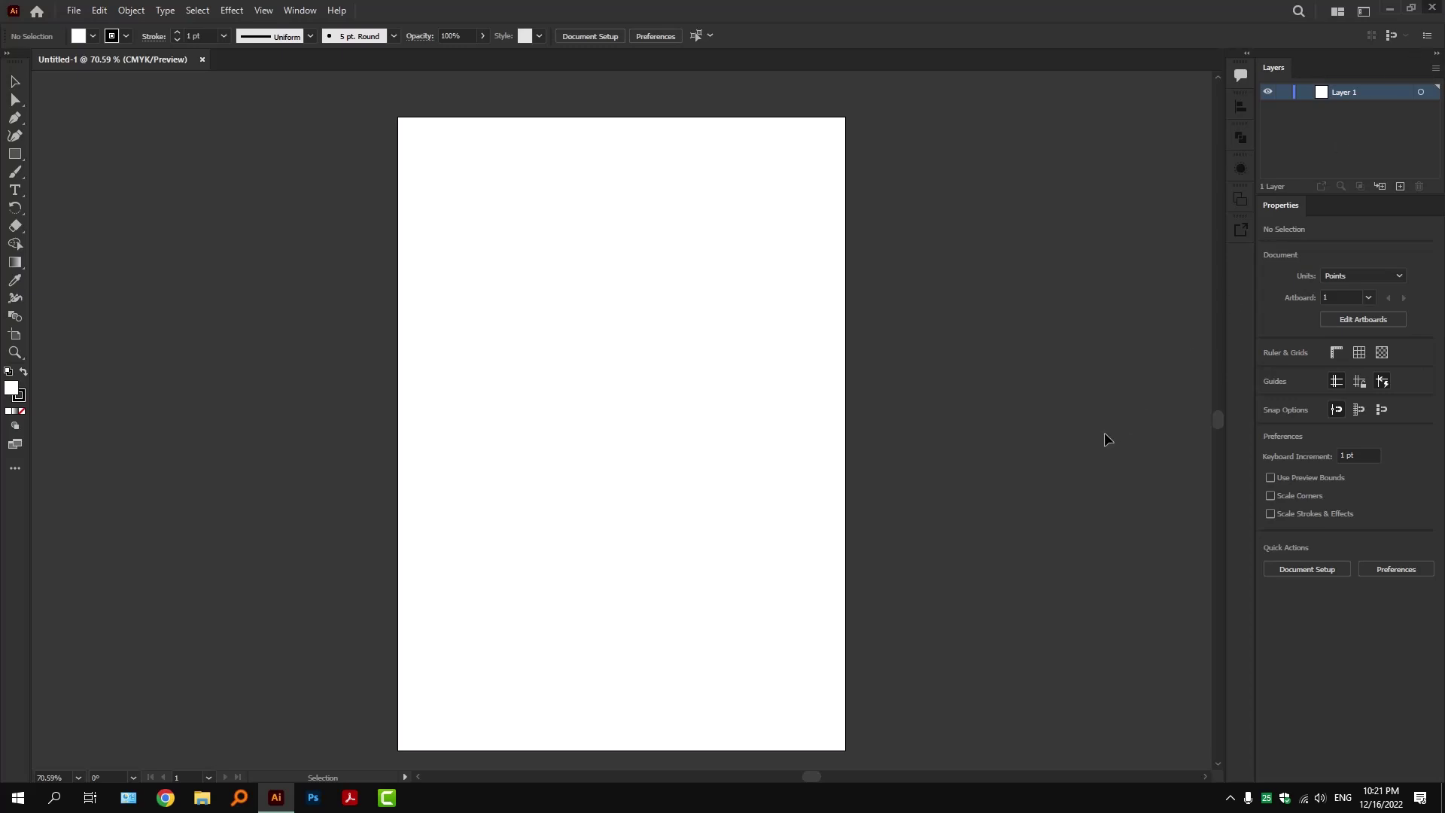
- From the desktop, launch the Run app via Windows search and enter 'appdata' as the location
key(super+d)
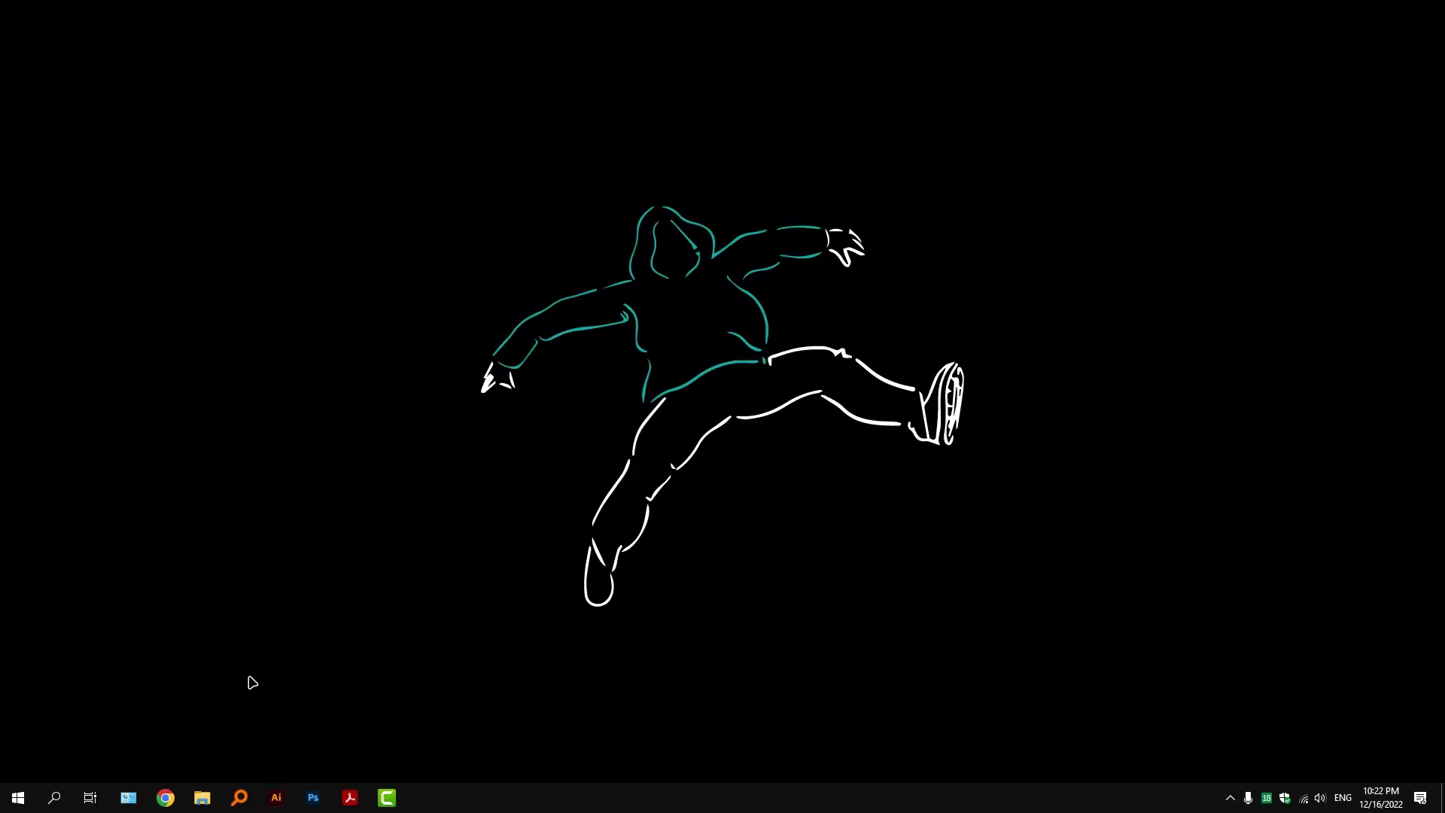
click(53, 797)
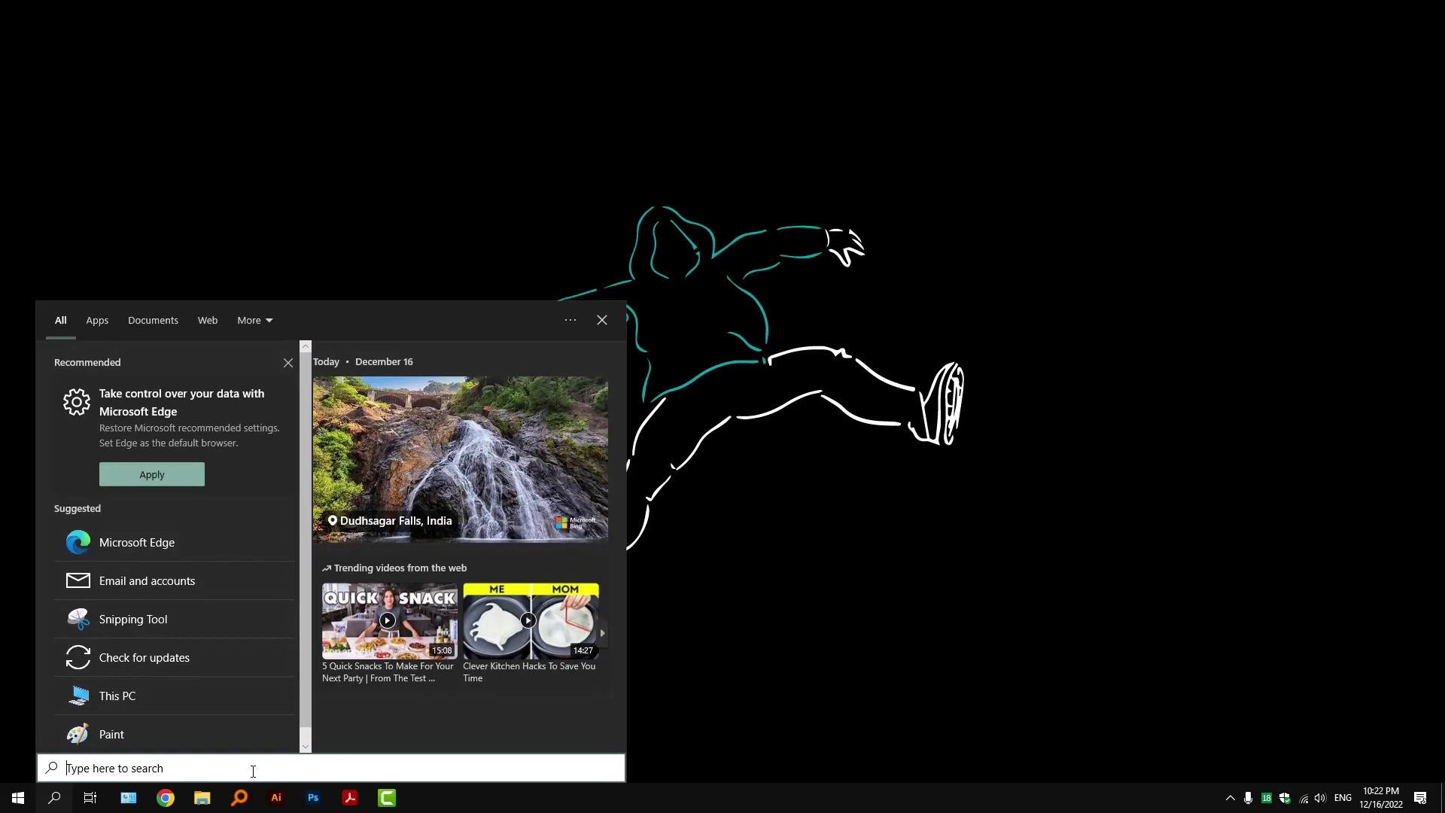
text(run)
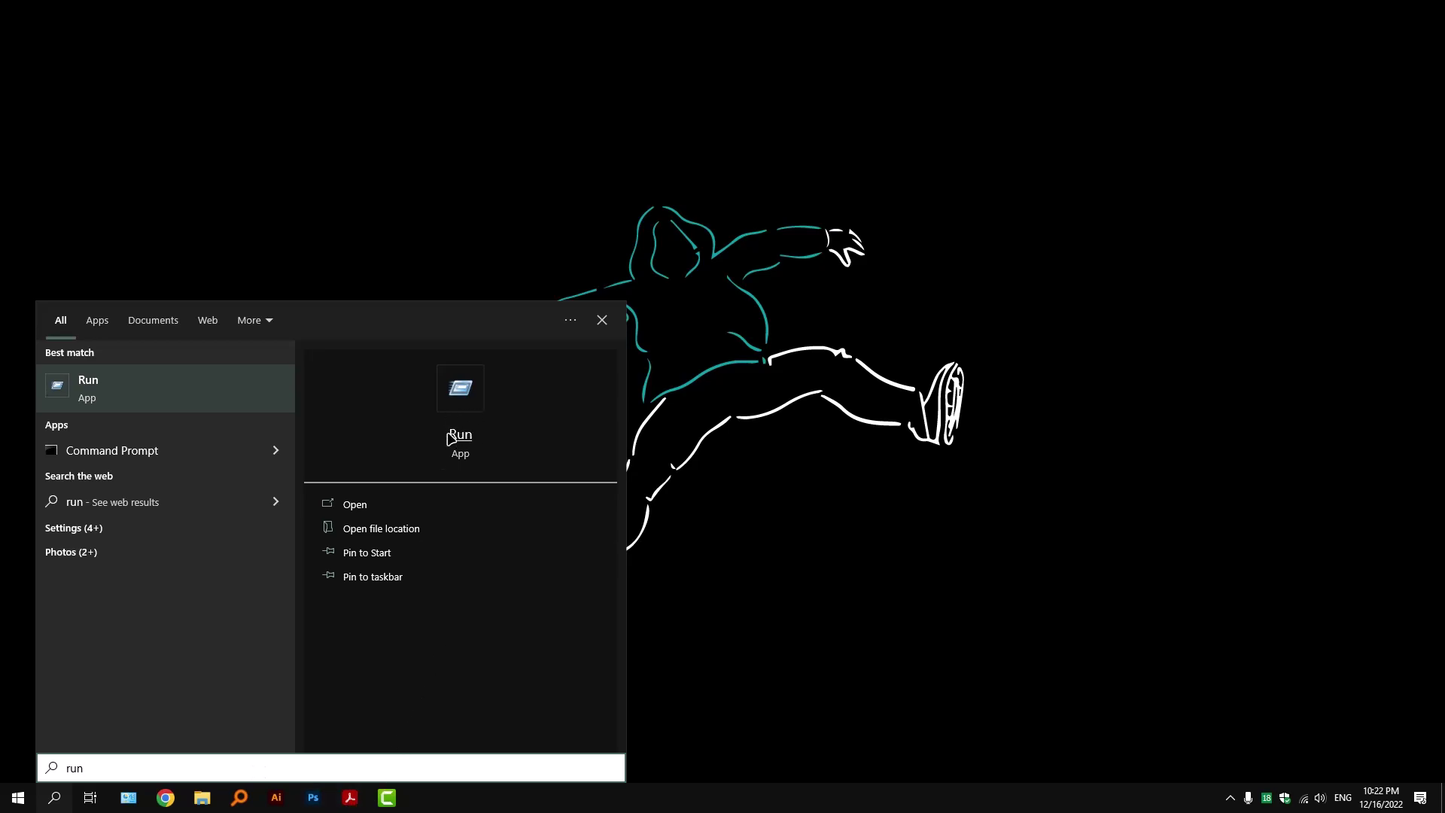
click(374, 503)
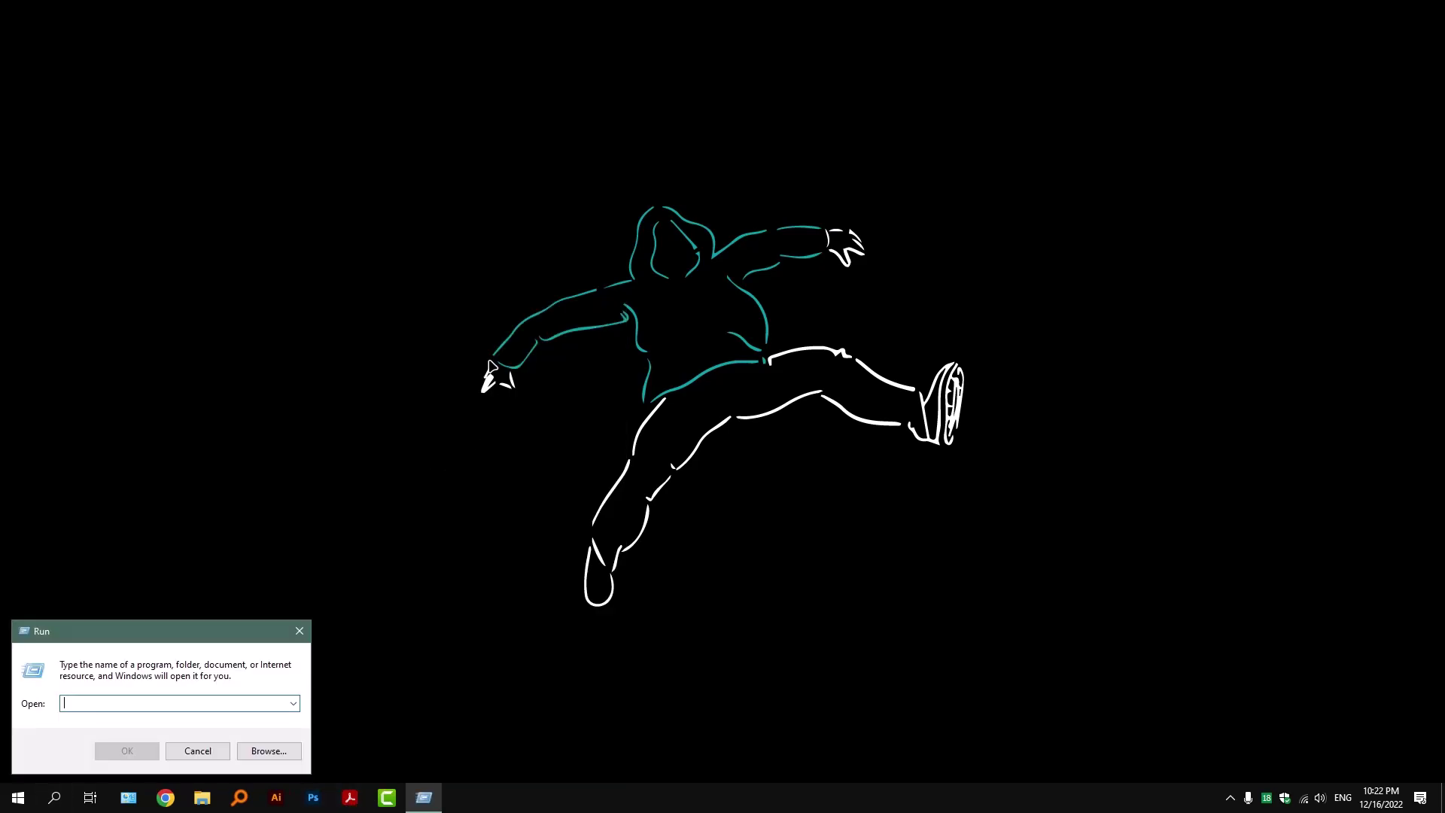
drag(226, 636, 778, 320)
text(app)
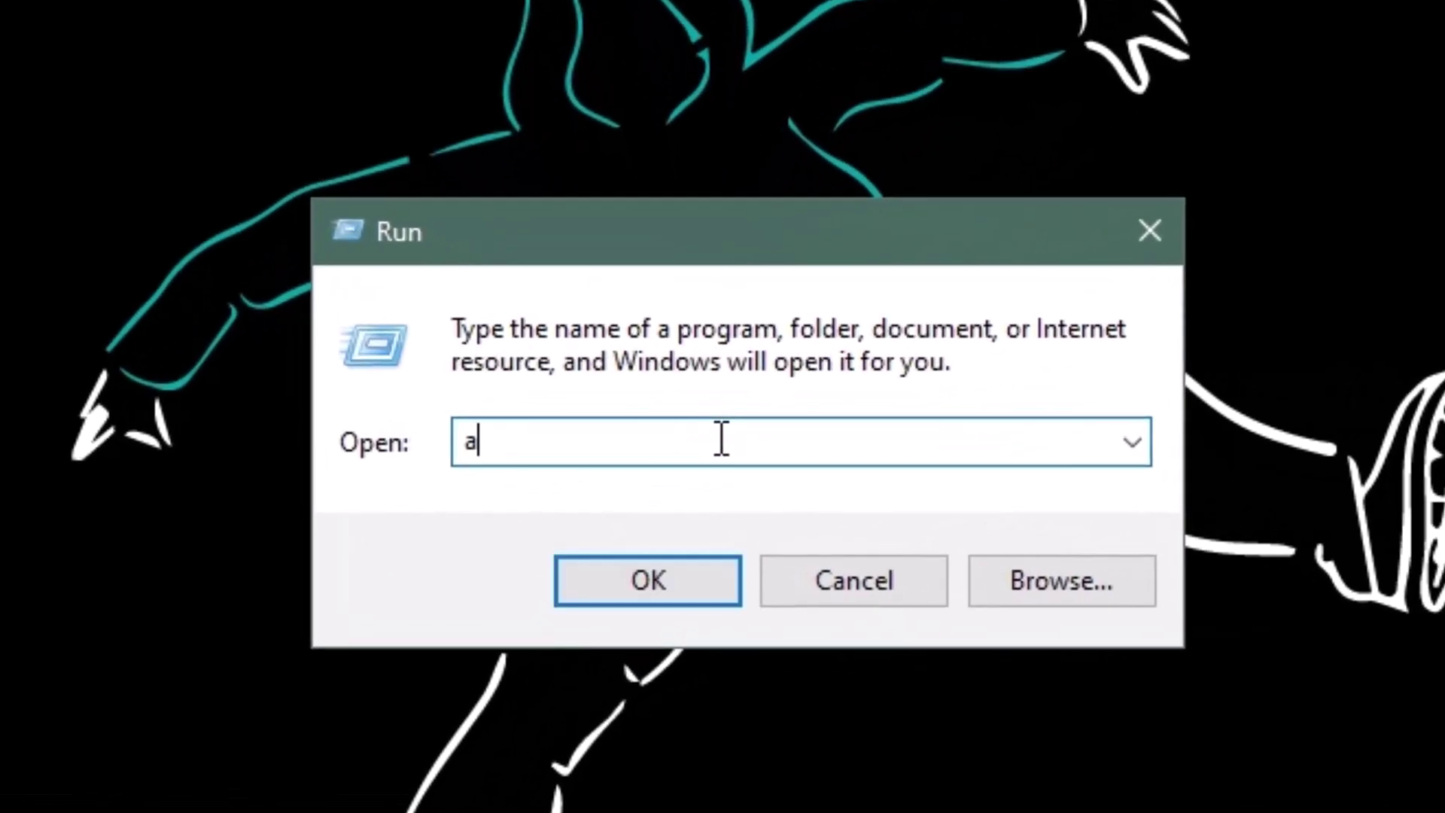
text(data)
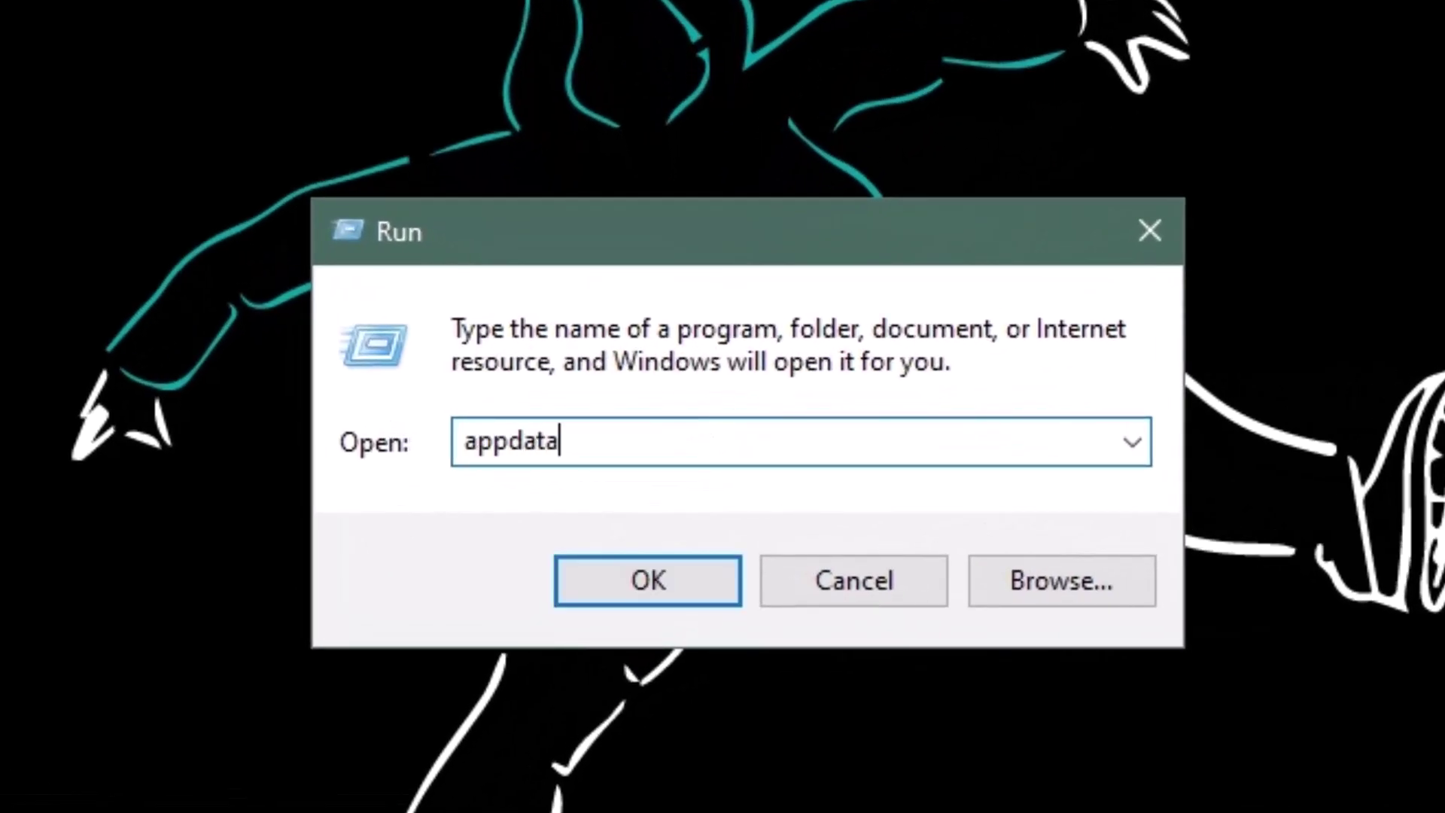
- Open AppData and navigate Roaming > Adobe > Adobe Illustrator 27 Settings > en_US
click(648, 581)
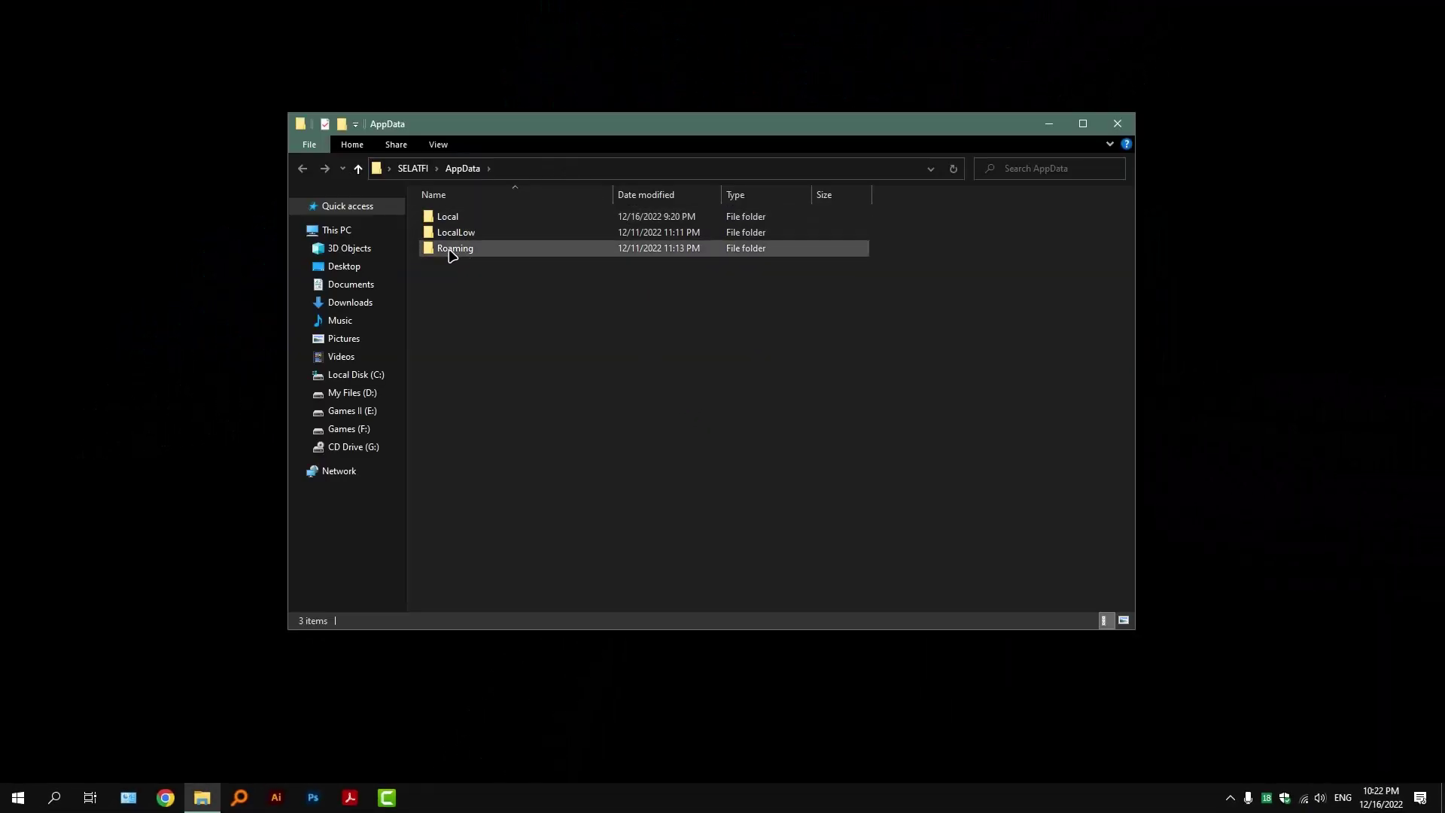
double_click(472, 249)
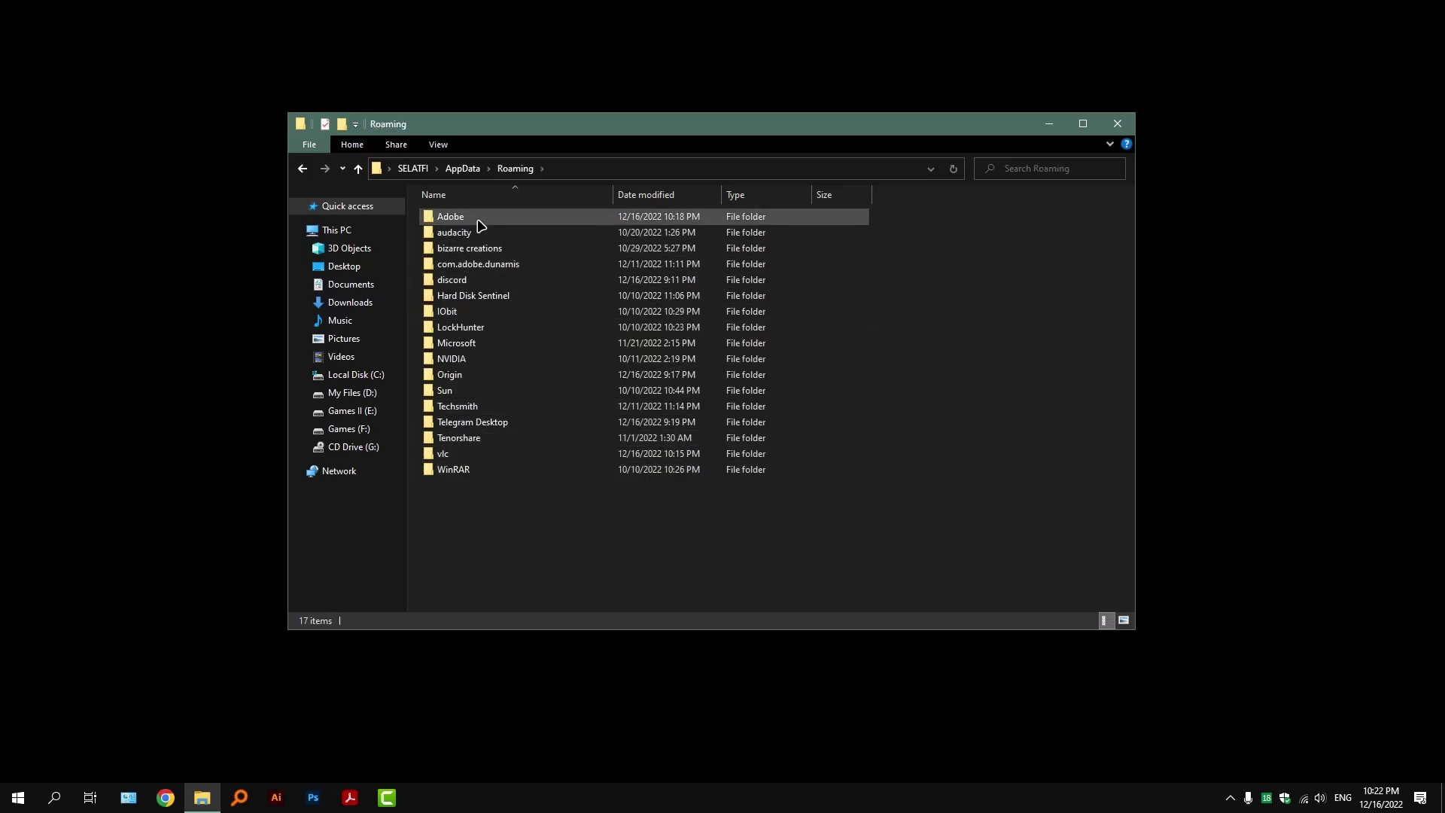
double_click(492, 220)
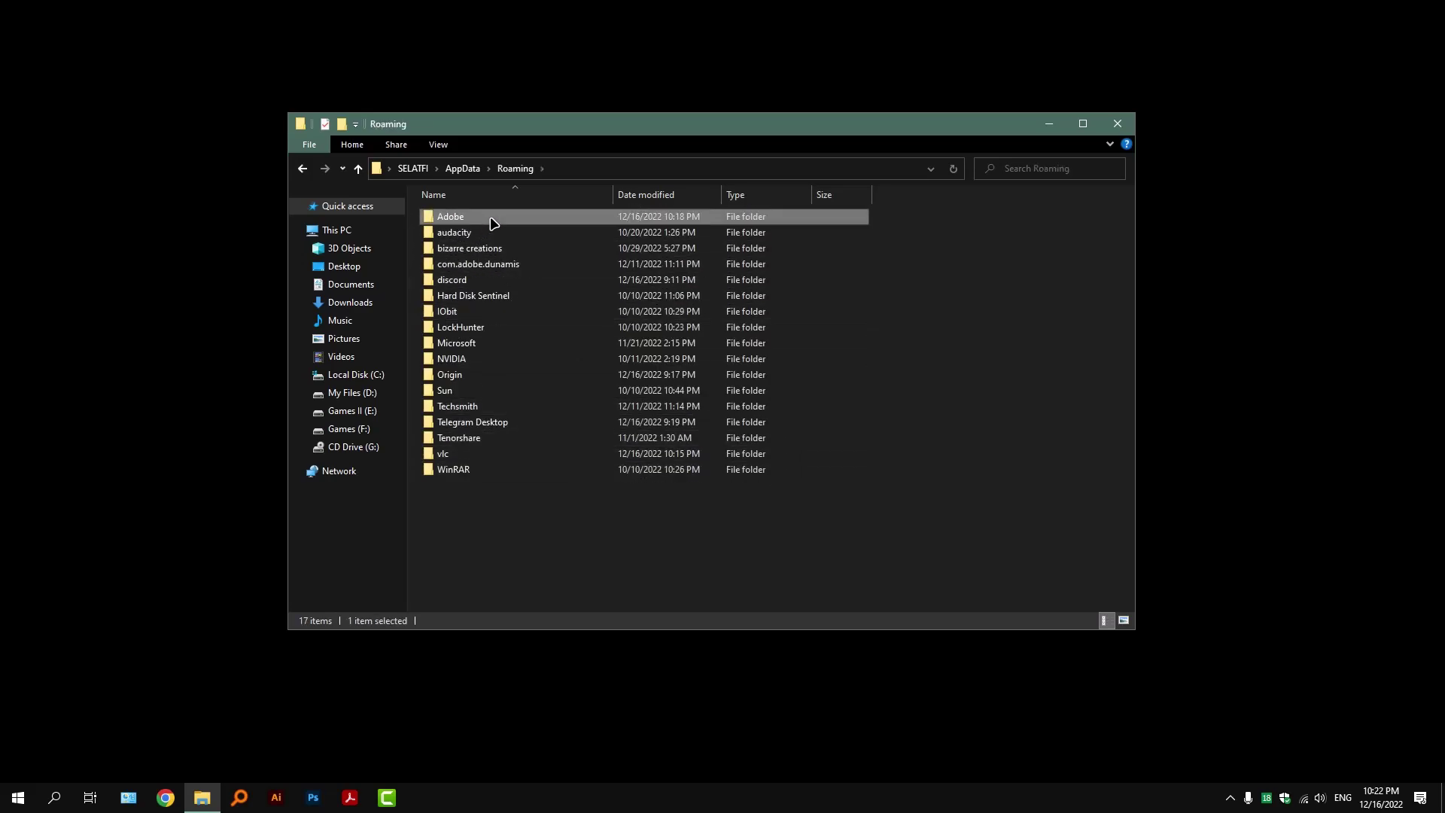
drag(644, 133, 629, 71)
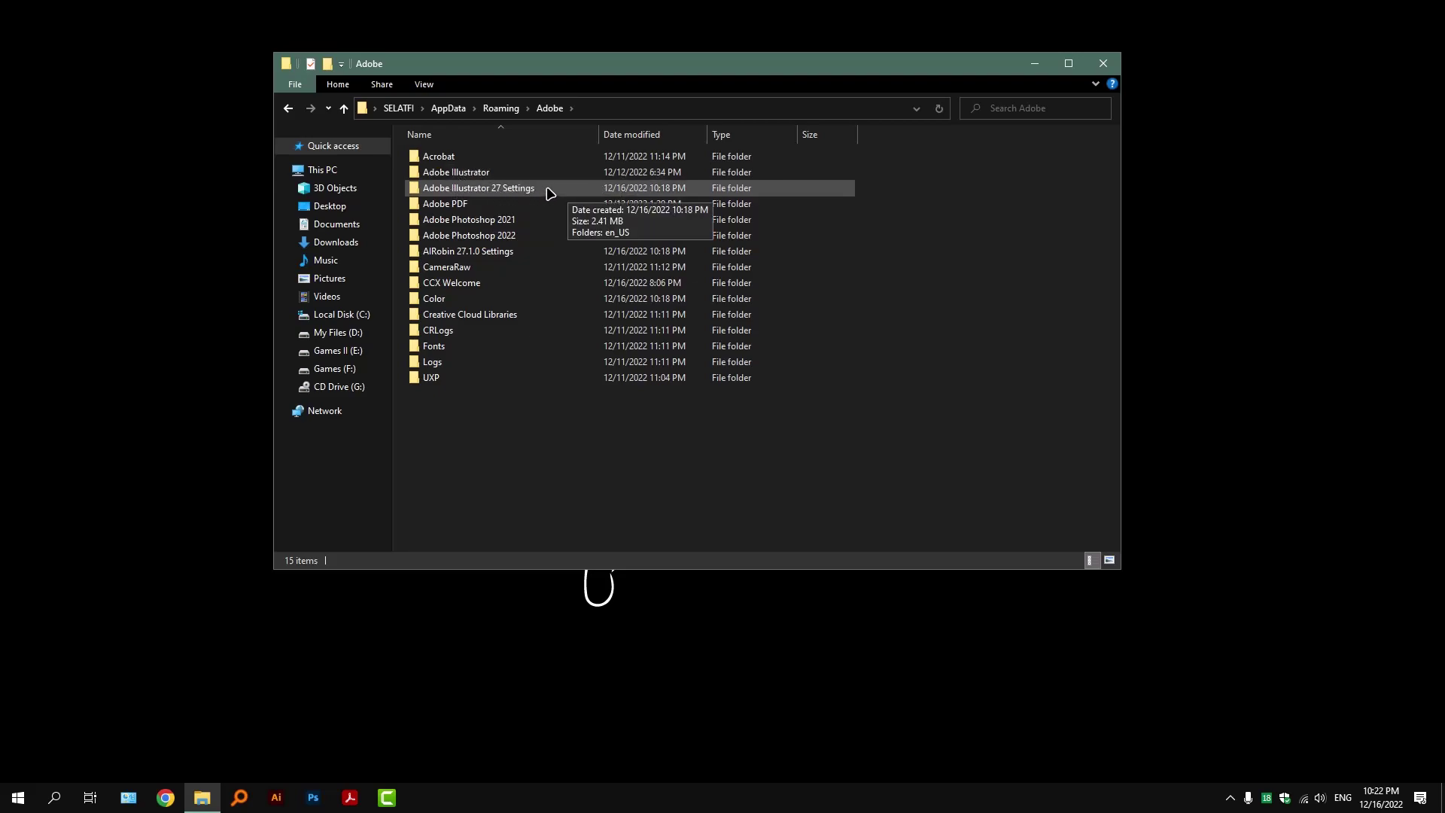
double_click(530, 189)
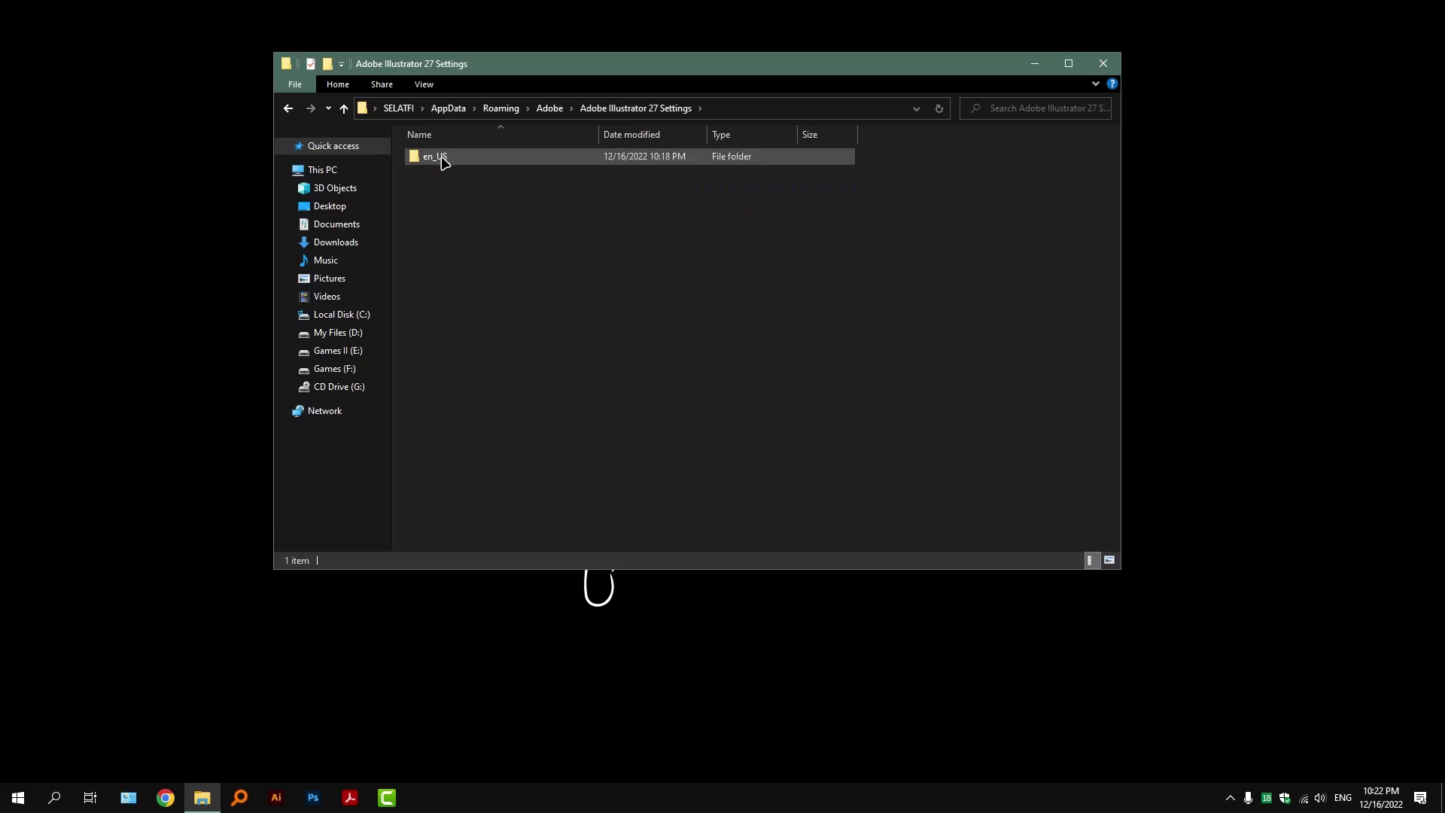
double_click(440, 158)
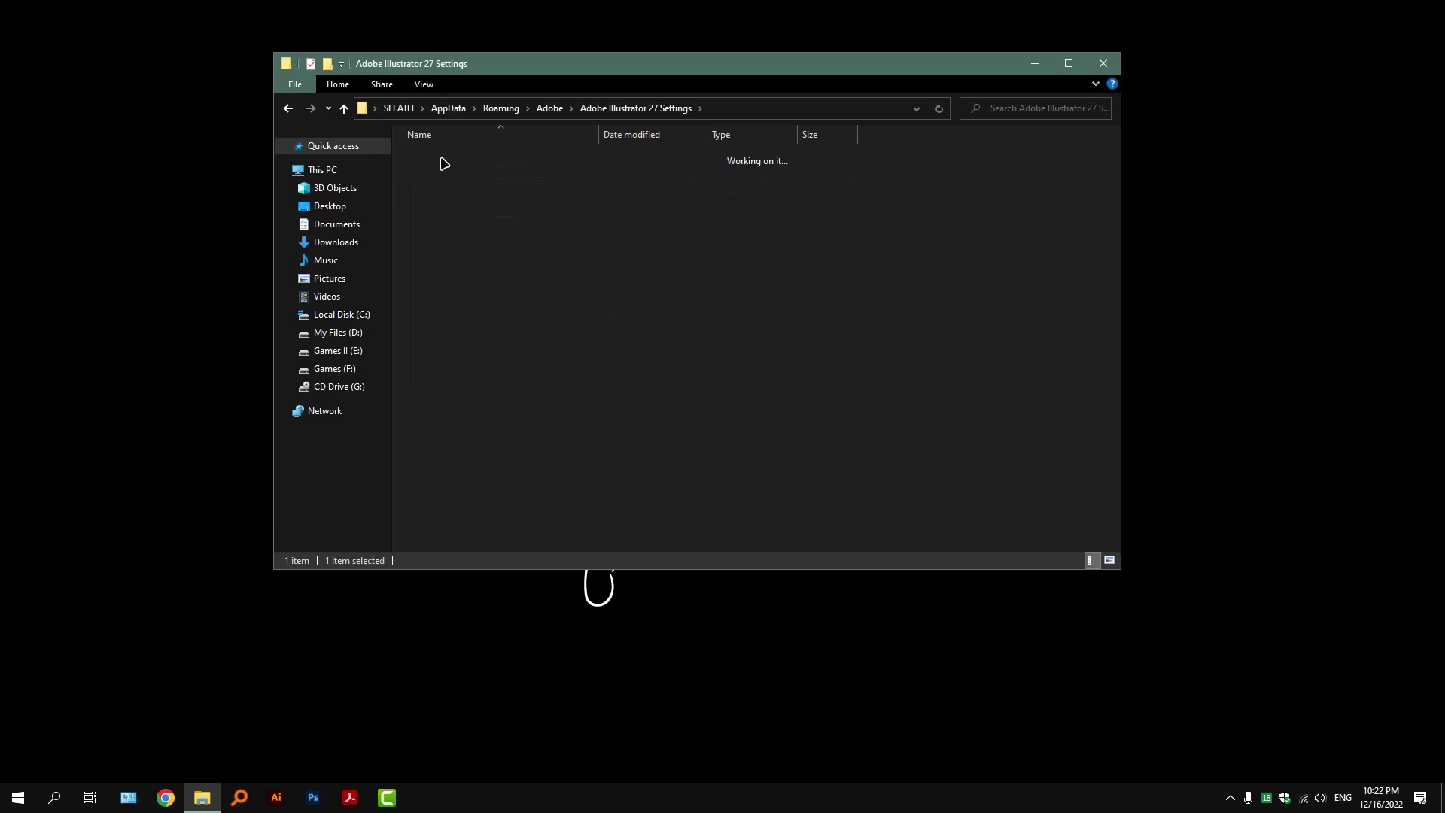
- Go to en_US > x64 > Workspaces to find the 42 KB youtube workspace file
click(287, 108)
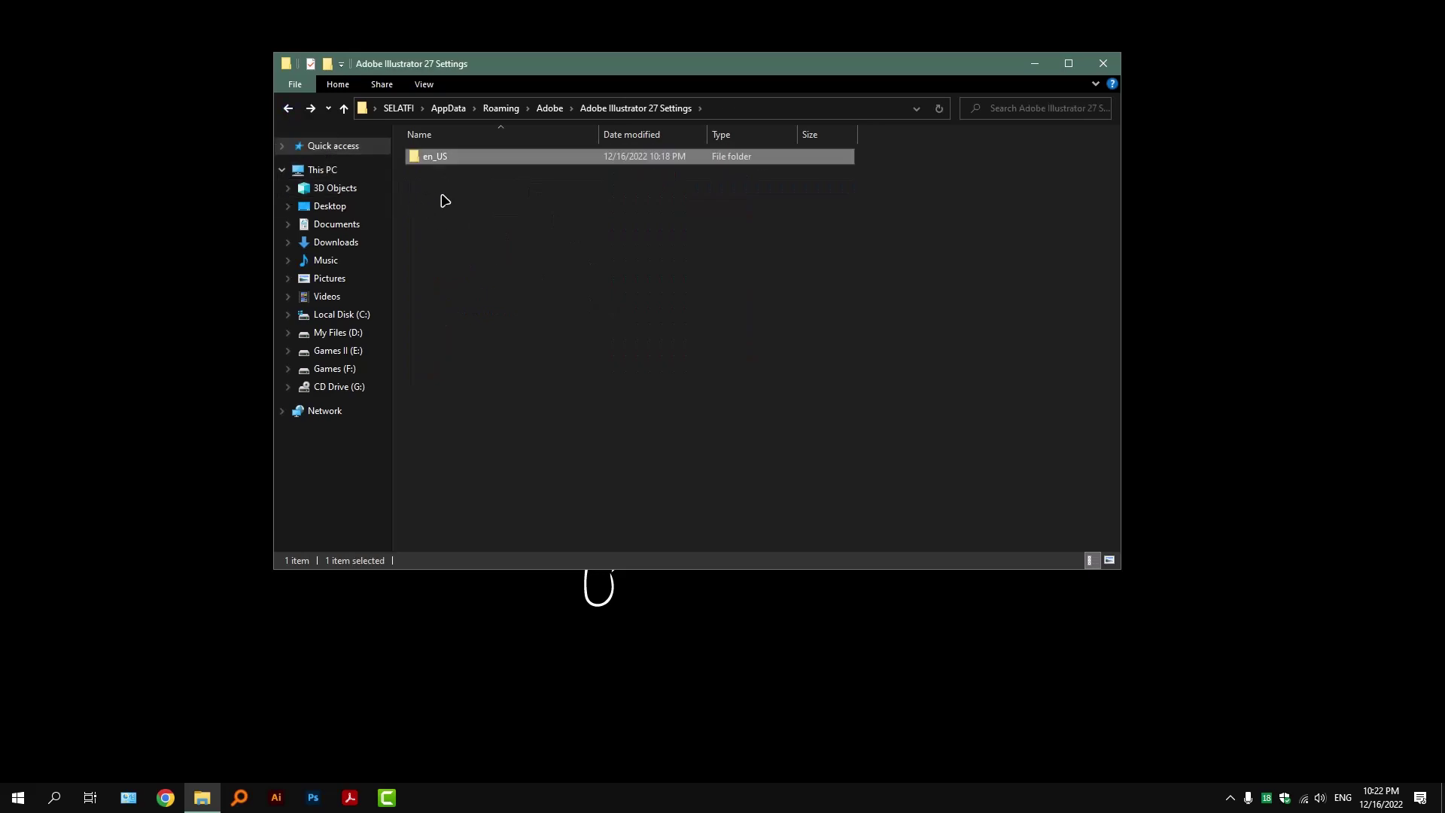
double_click(460, 159)
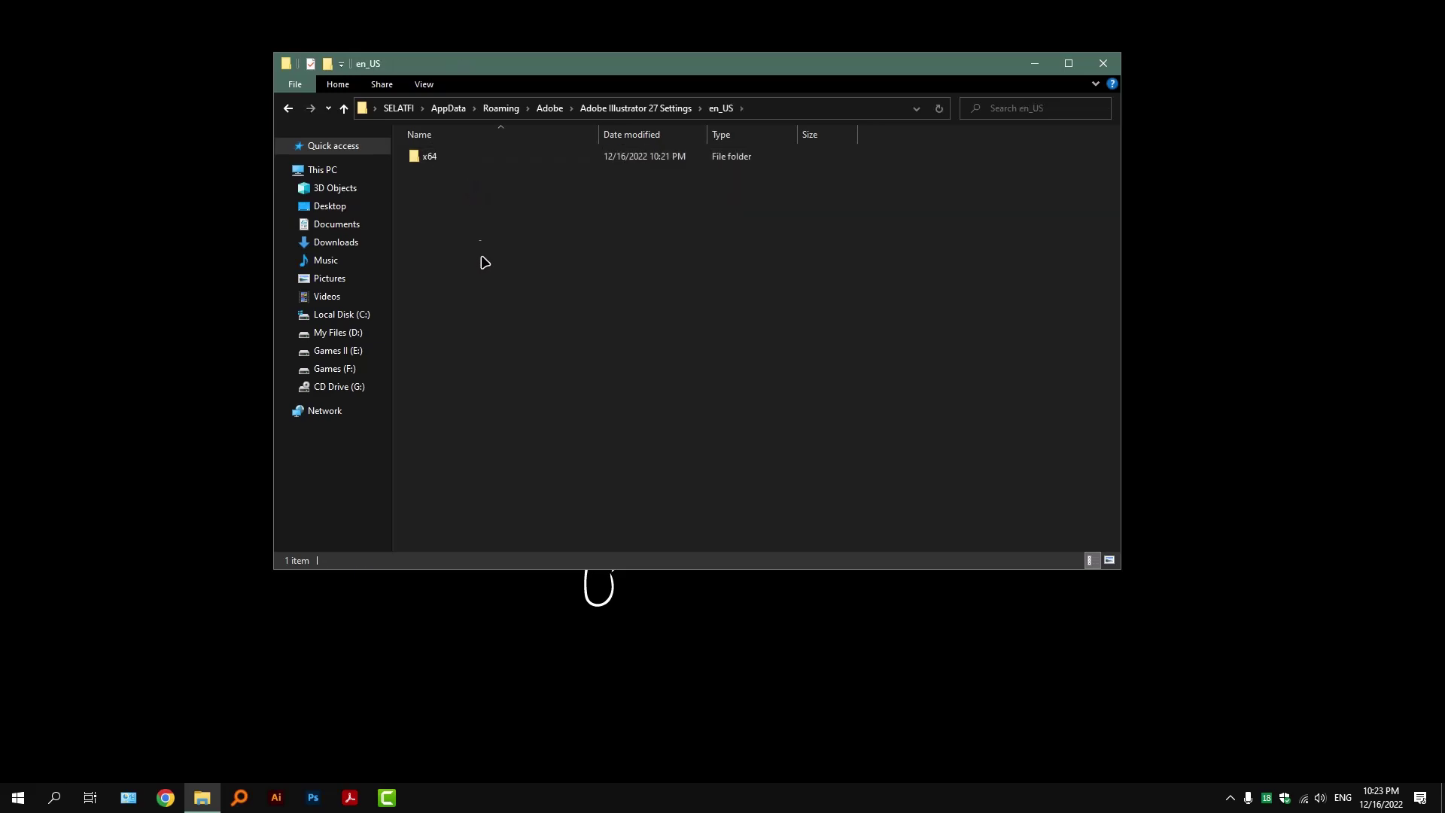
double_click(444, 163)
drag(1106, 204, 1108, 274)
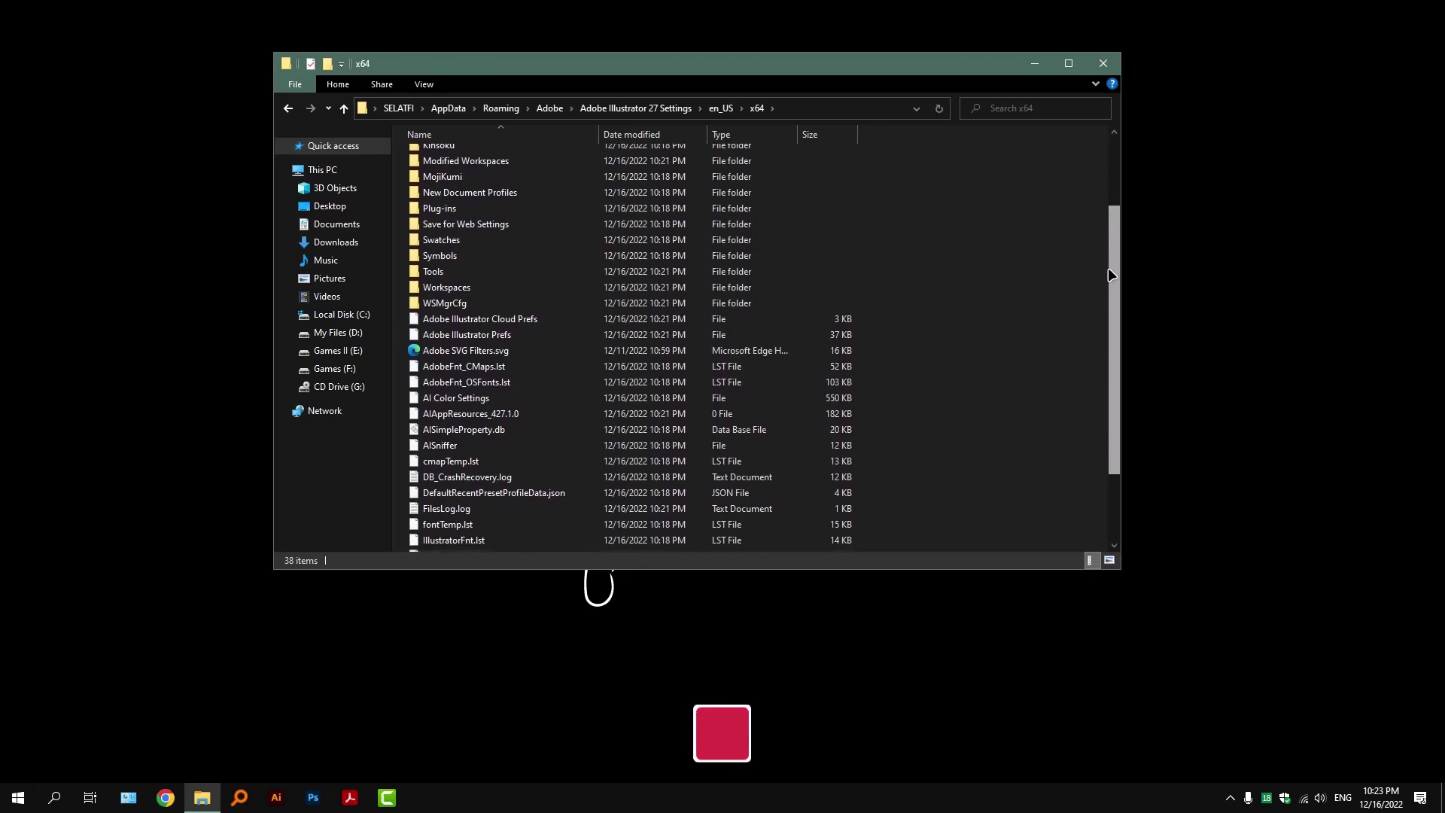
double_click(469, 293)
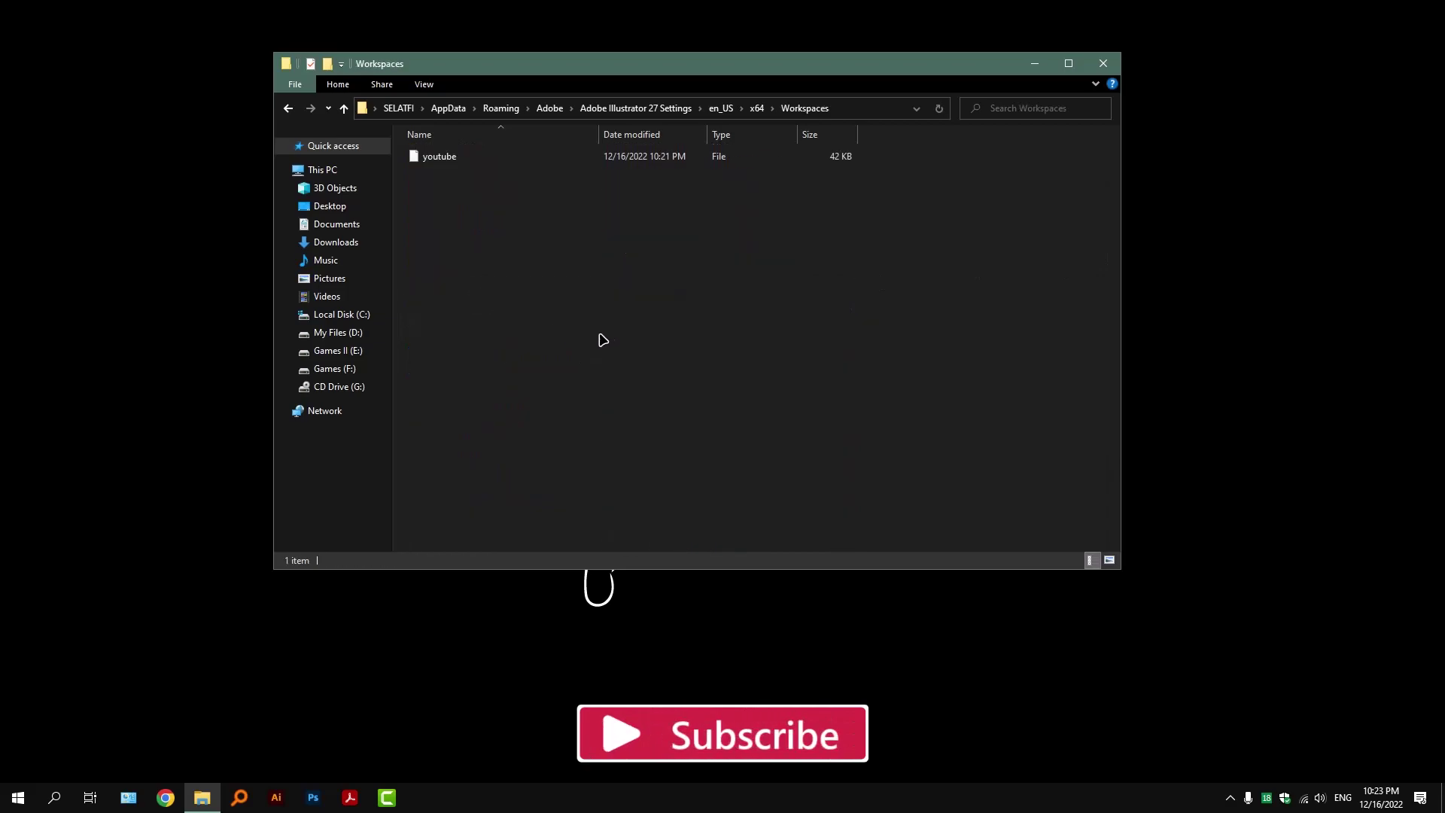
- Move the youtube workspace file into Documents, then return to the now-empty Workspaces folder
click(436, 155)
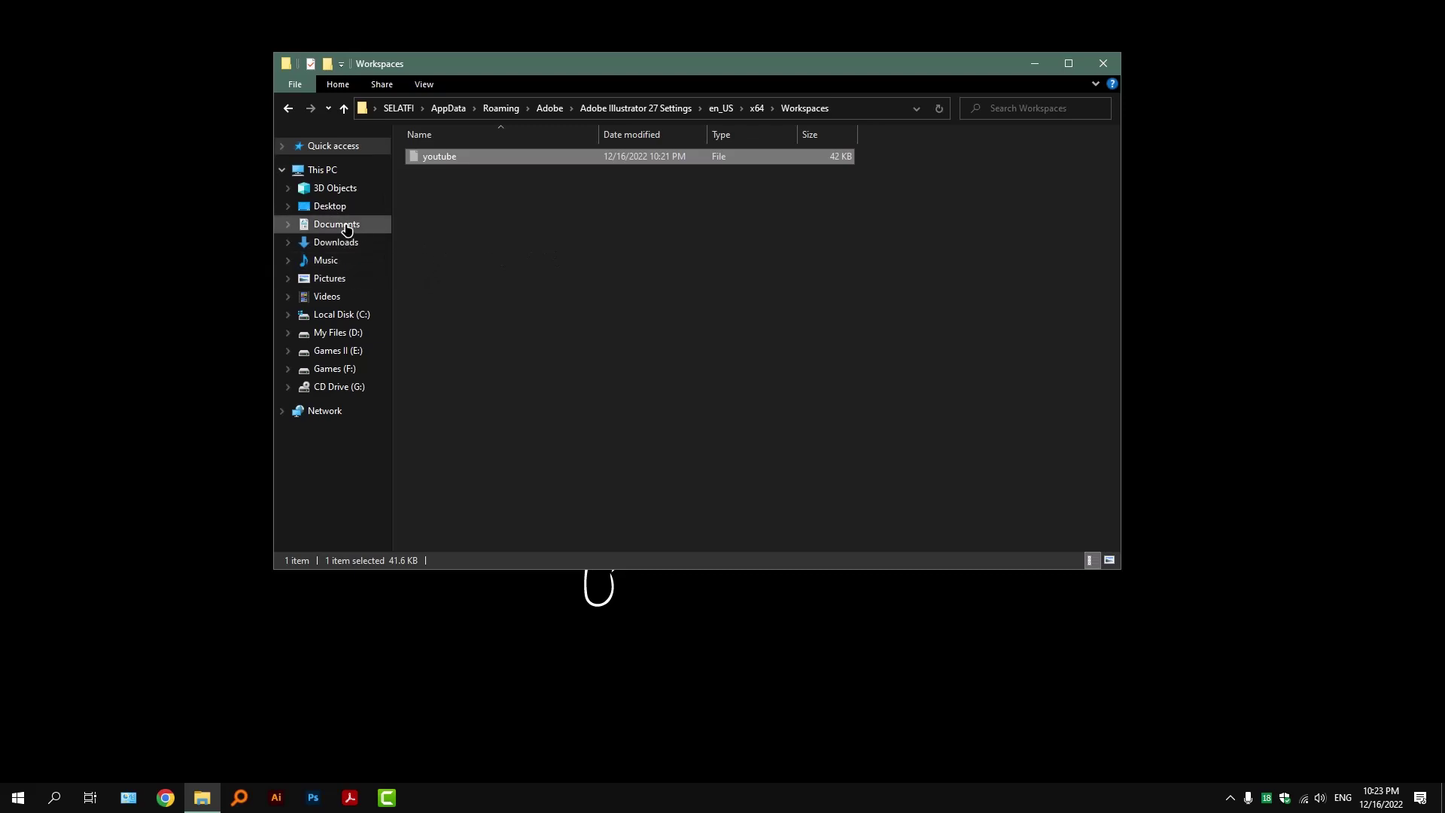
click(380, 223)
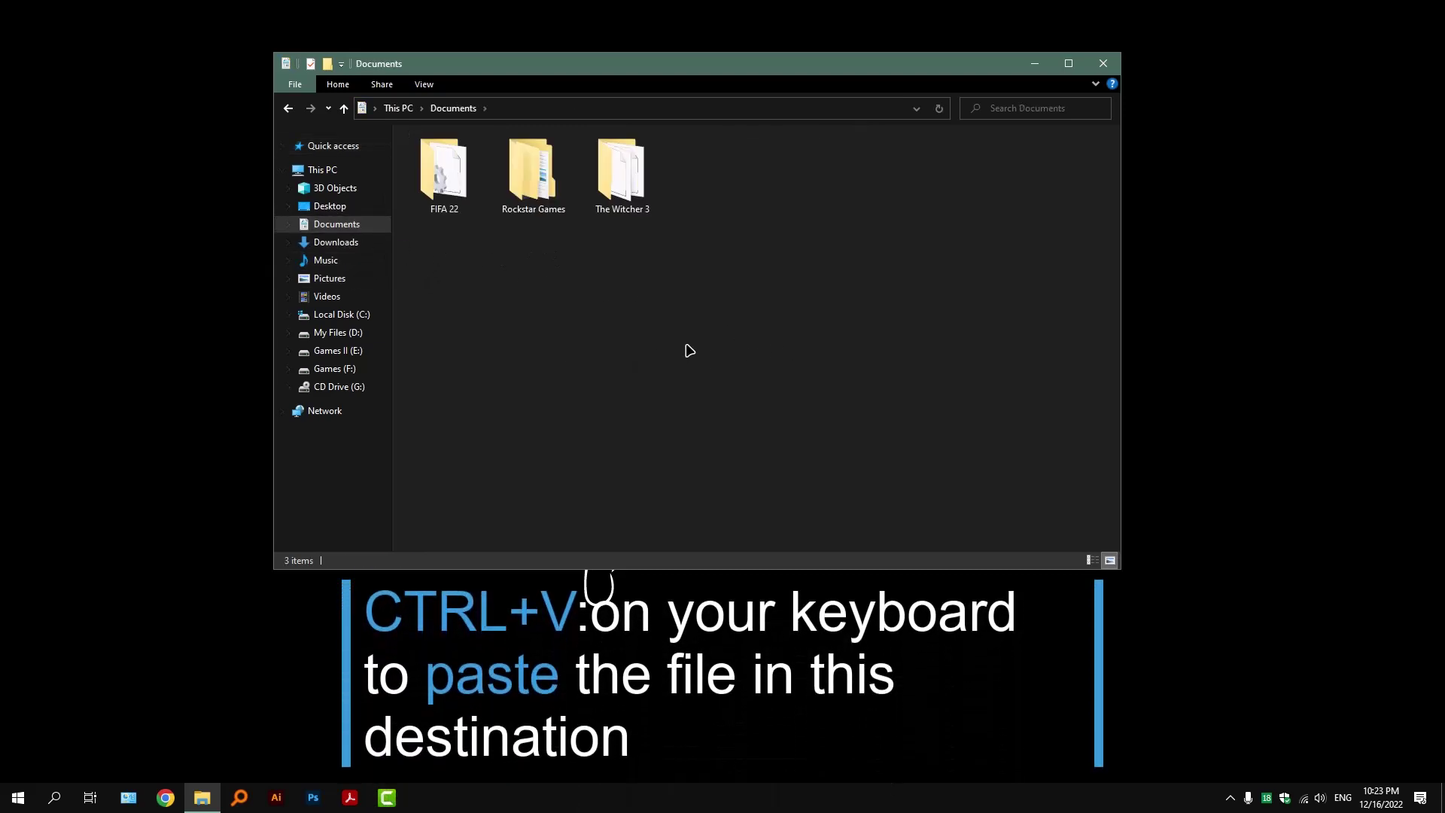
key(ctrl+v)
click(720, 279)
key(alt+Left)
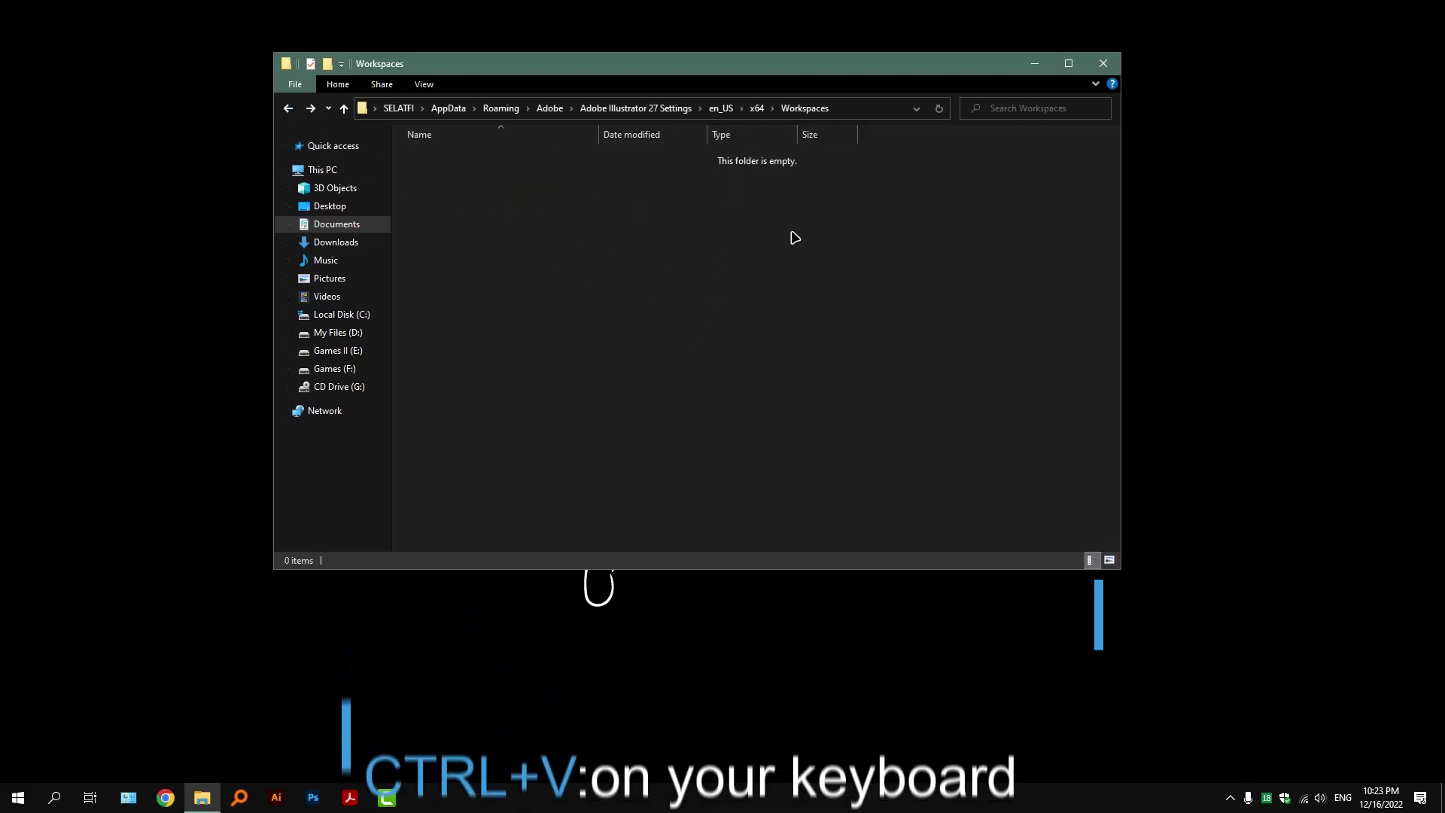
drag(849, 71, 875, 76)
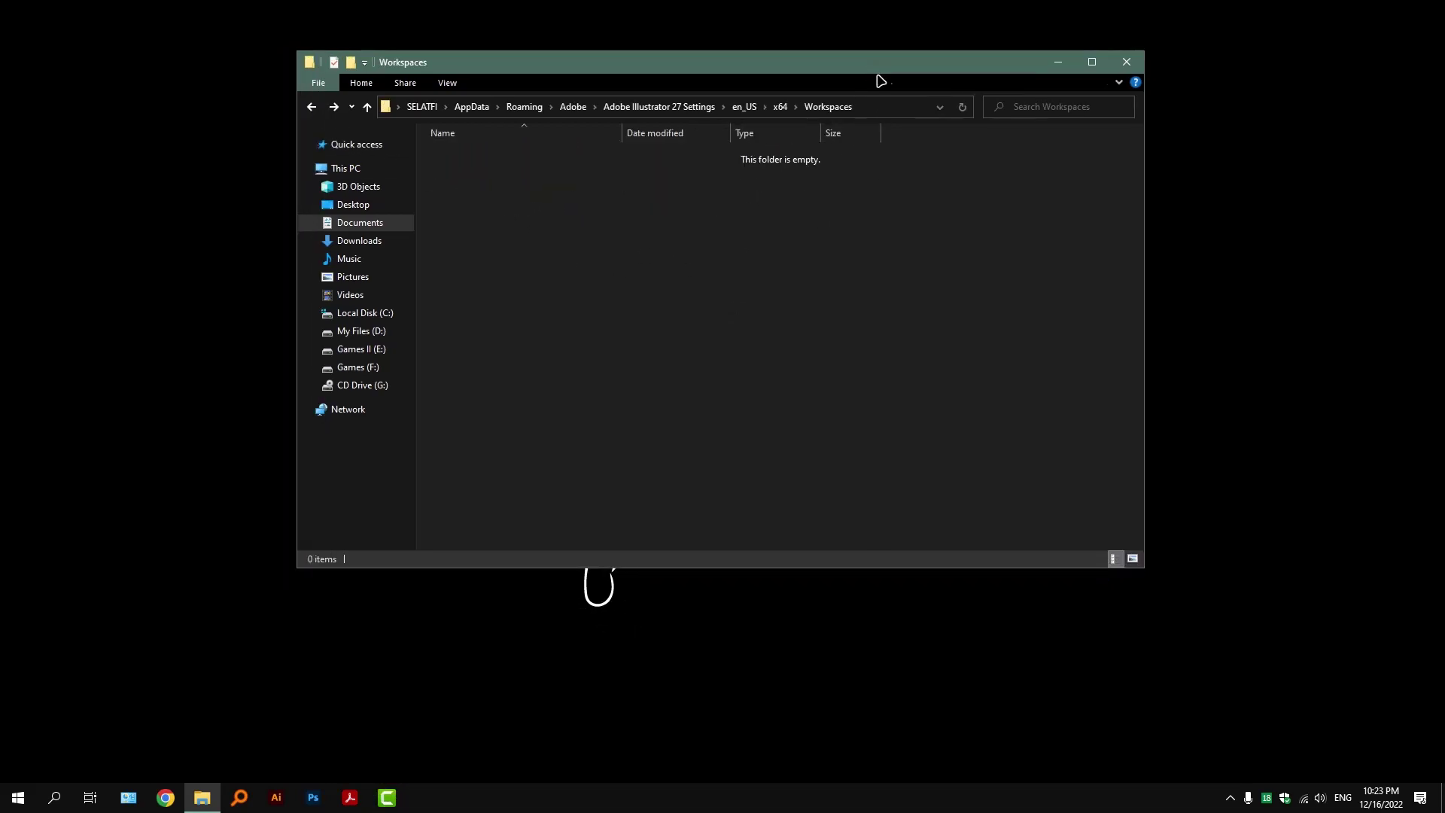
- Minimize Explorer and create a blank A4 document (Untitled-1, CMYK) in Illustrator
click(1054, 66)
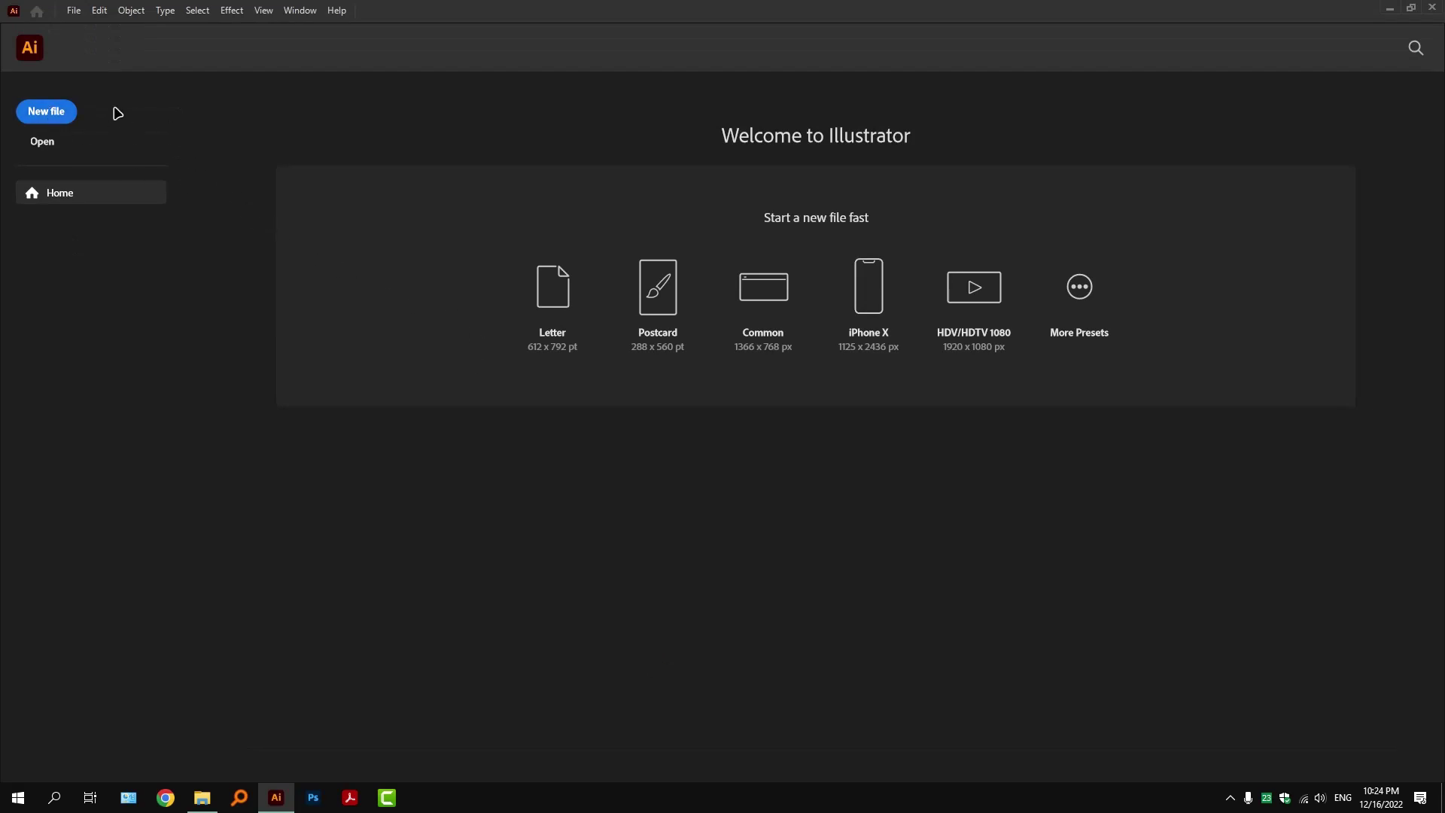
click(47, 112)
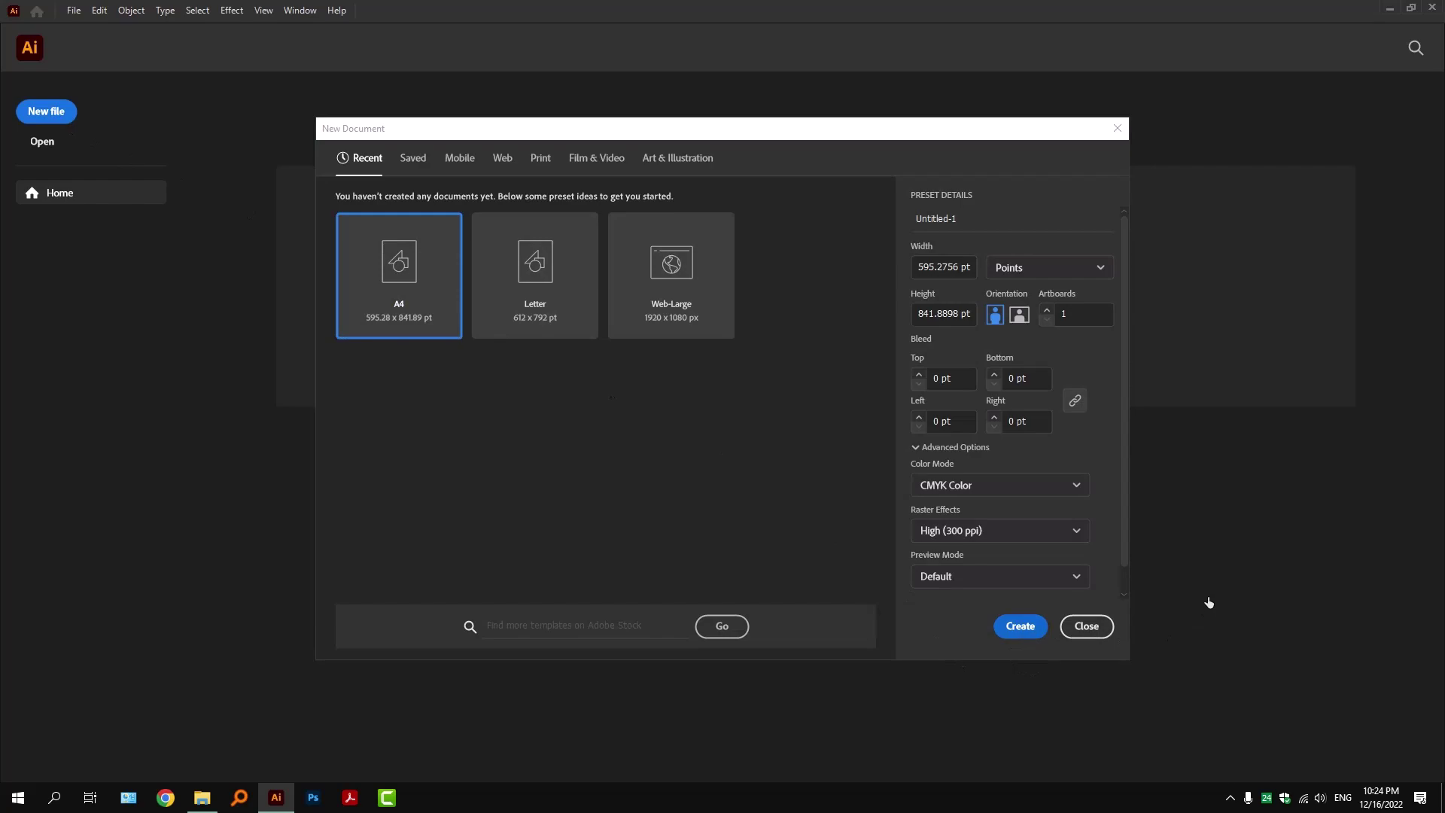
key(Return)
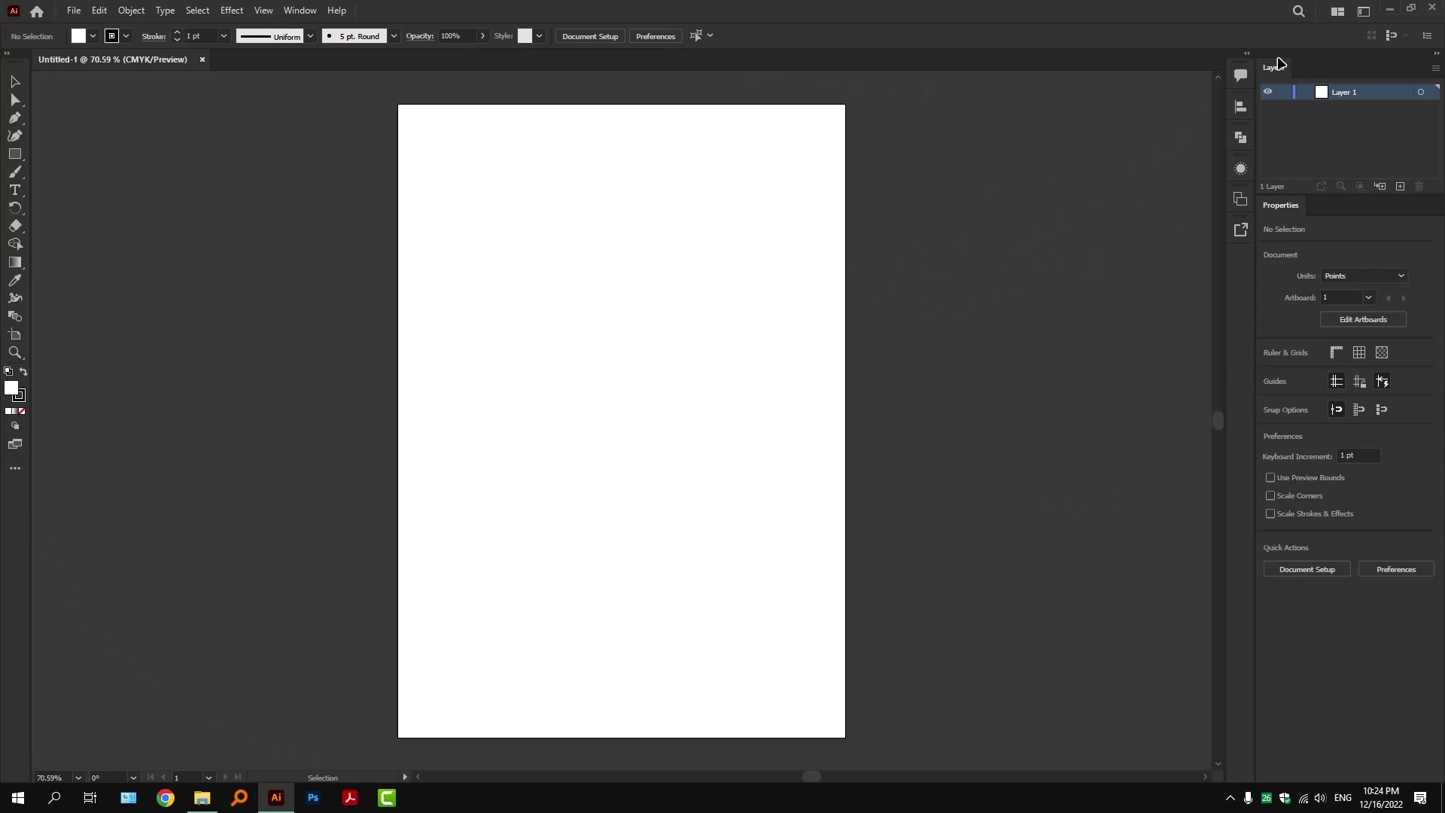
- Reset the Essentials workspace to its default layout
click(1362, 12)
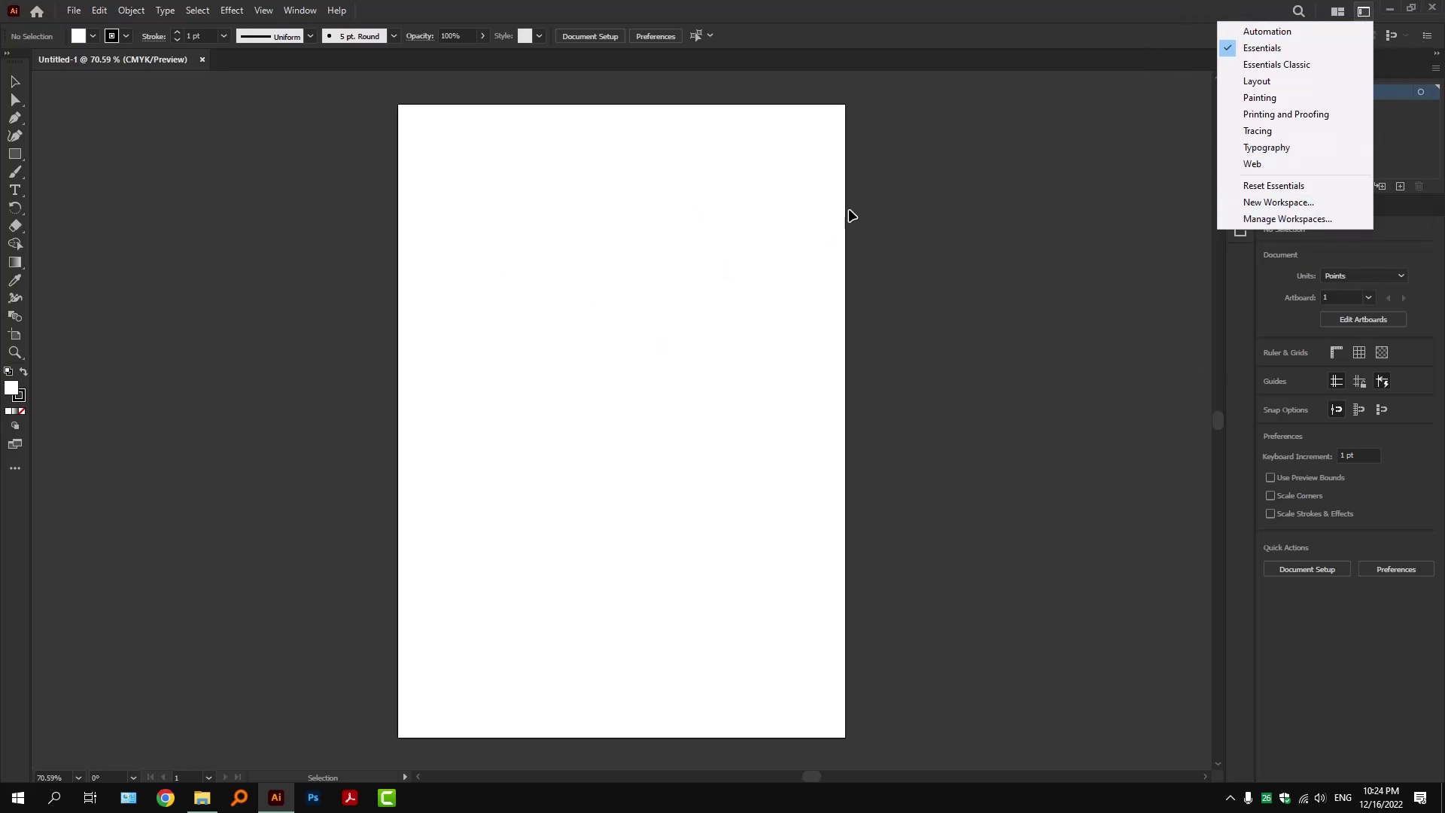
click(1275, 47)
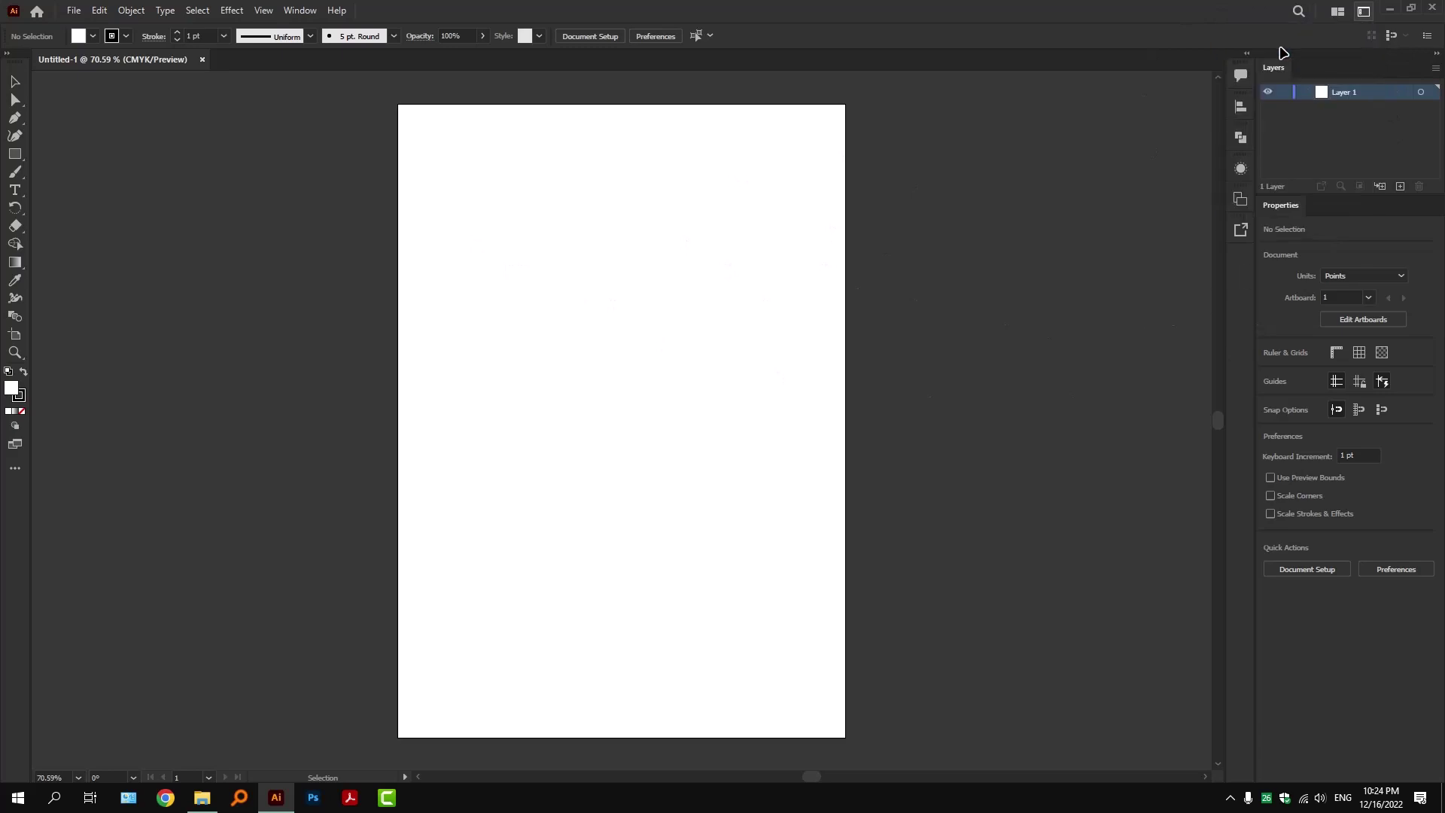
click(1363, 10)
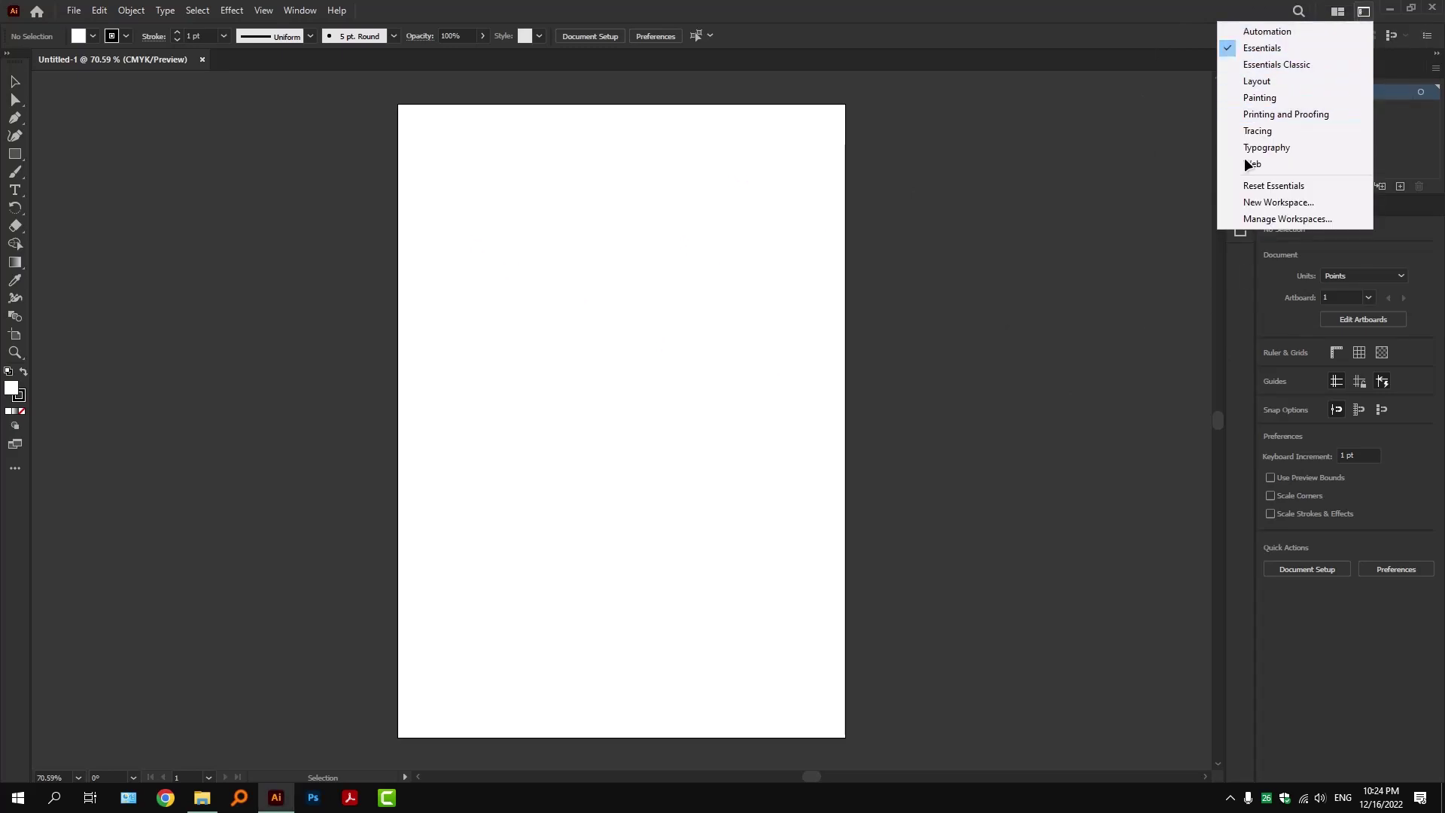
click(1271, 188)
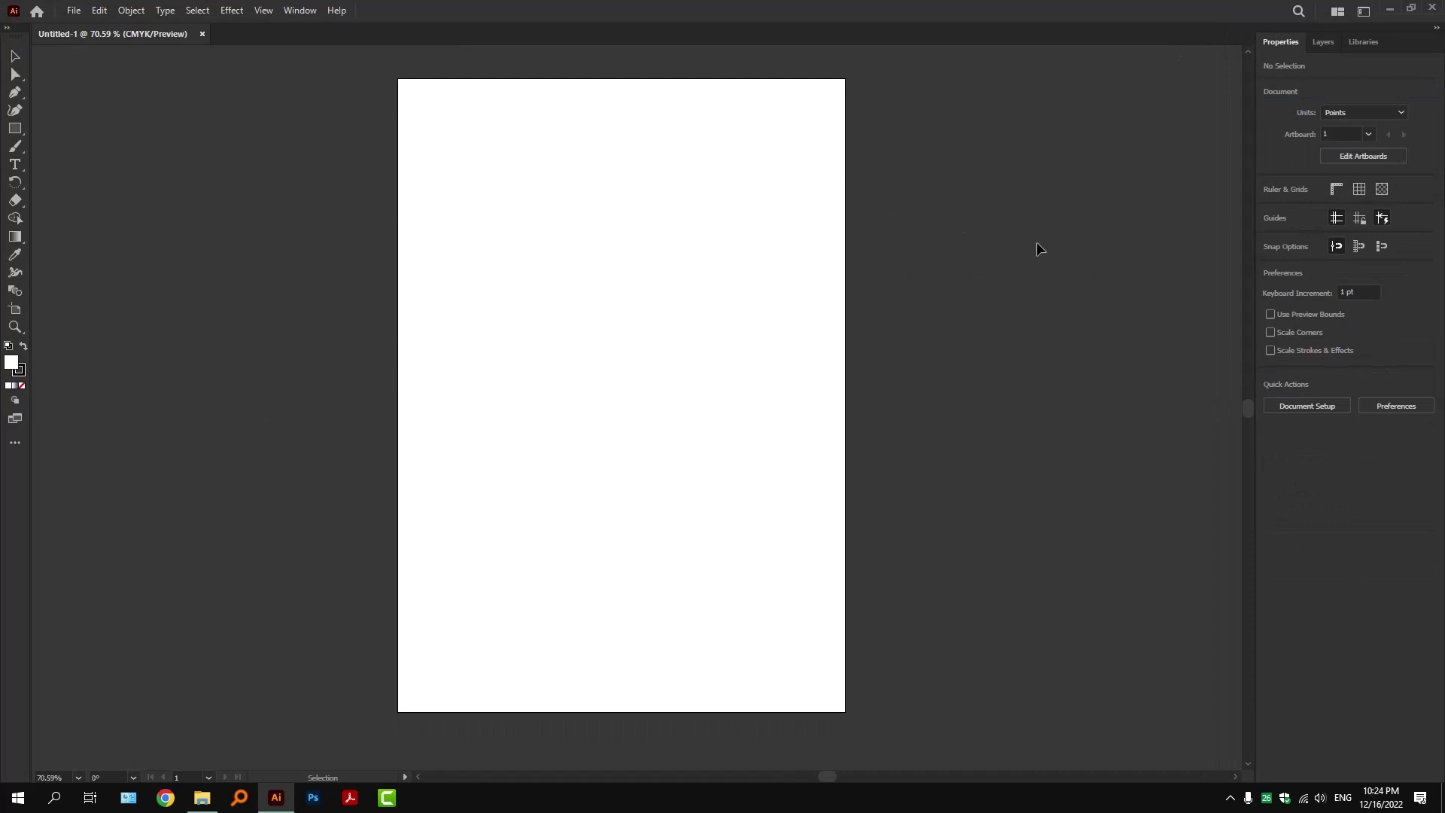
- Check in Manage Workspaces that no saved workspaces are listed, then cancel
click(1363, 10)
click(1279, 222)
drag(721, 286, 1003, 103)
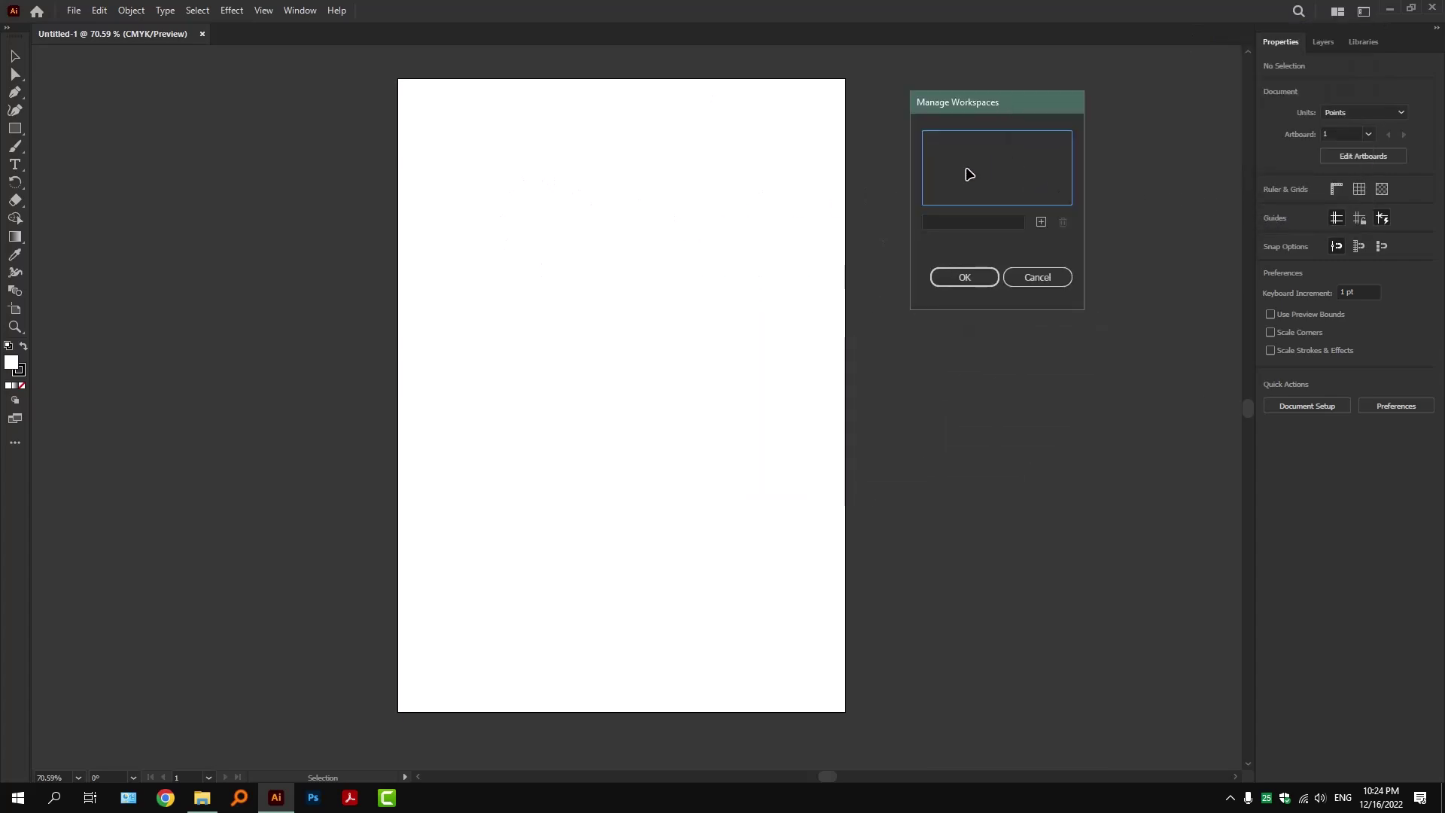
click(1046, 277)
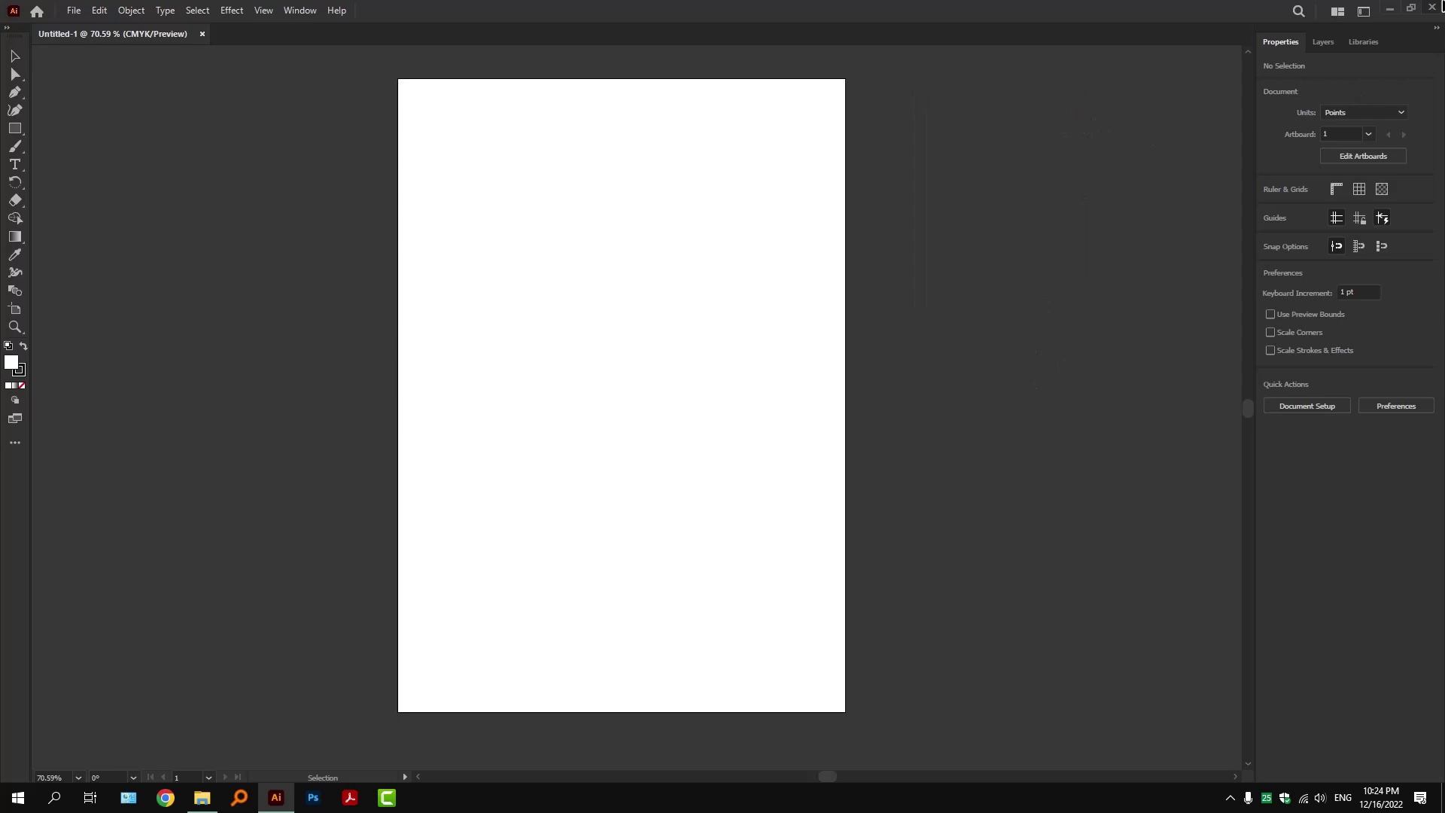
- Cut the youtube file from Documents and paste it back into the Illustrator 27 Workspaces folder
click(201, 798)
click(370, 228)
click(728, 180)
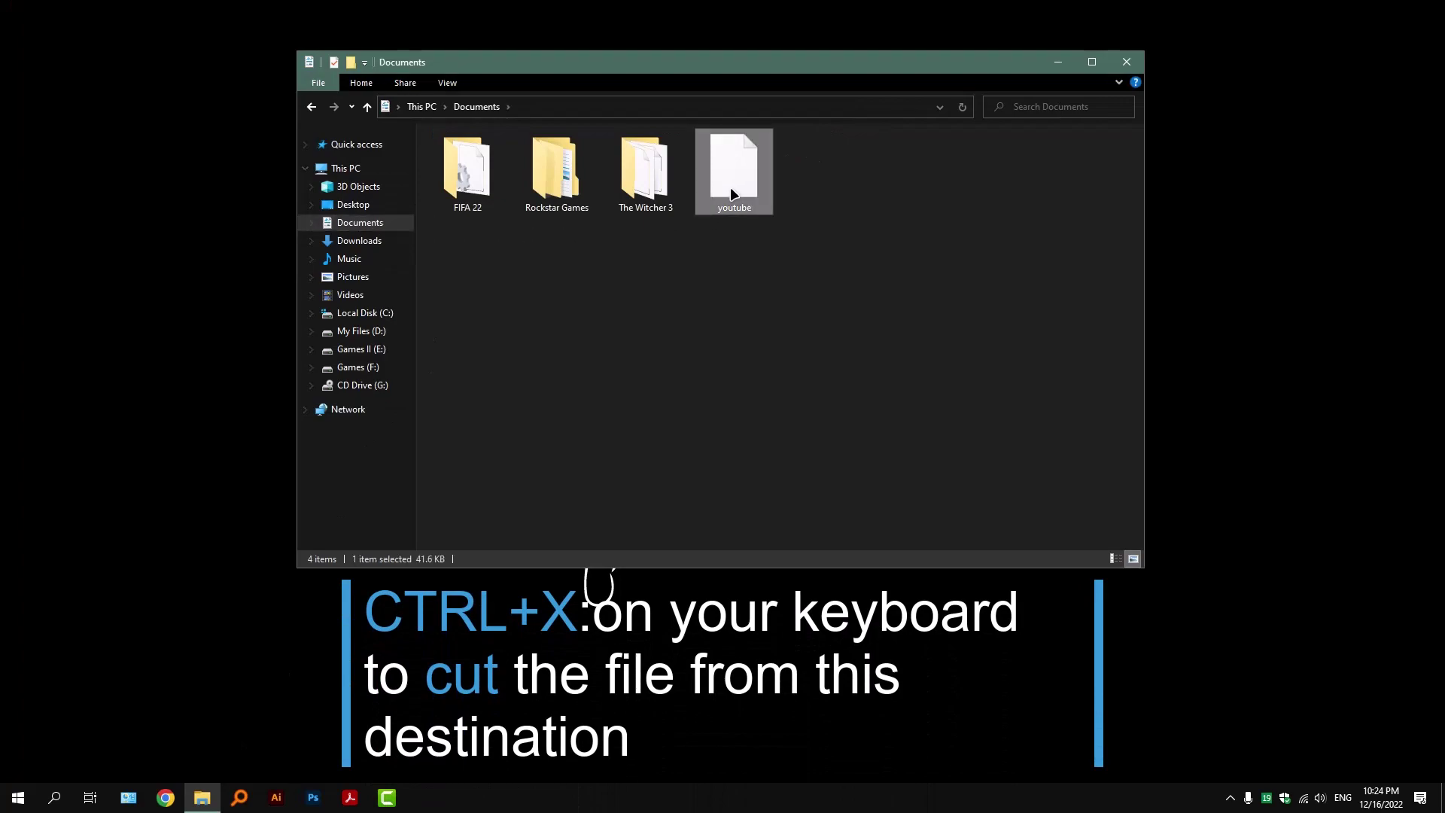
key(ctrl+x)
click(311, 106)
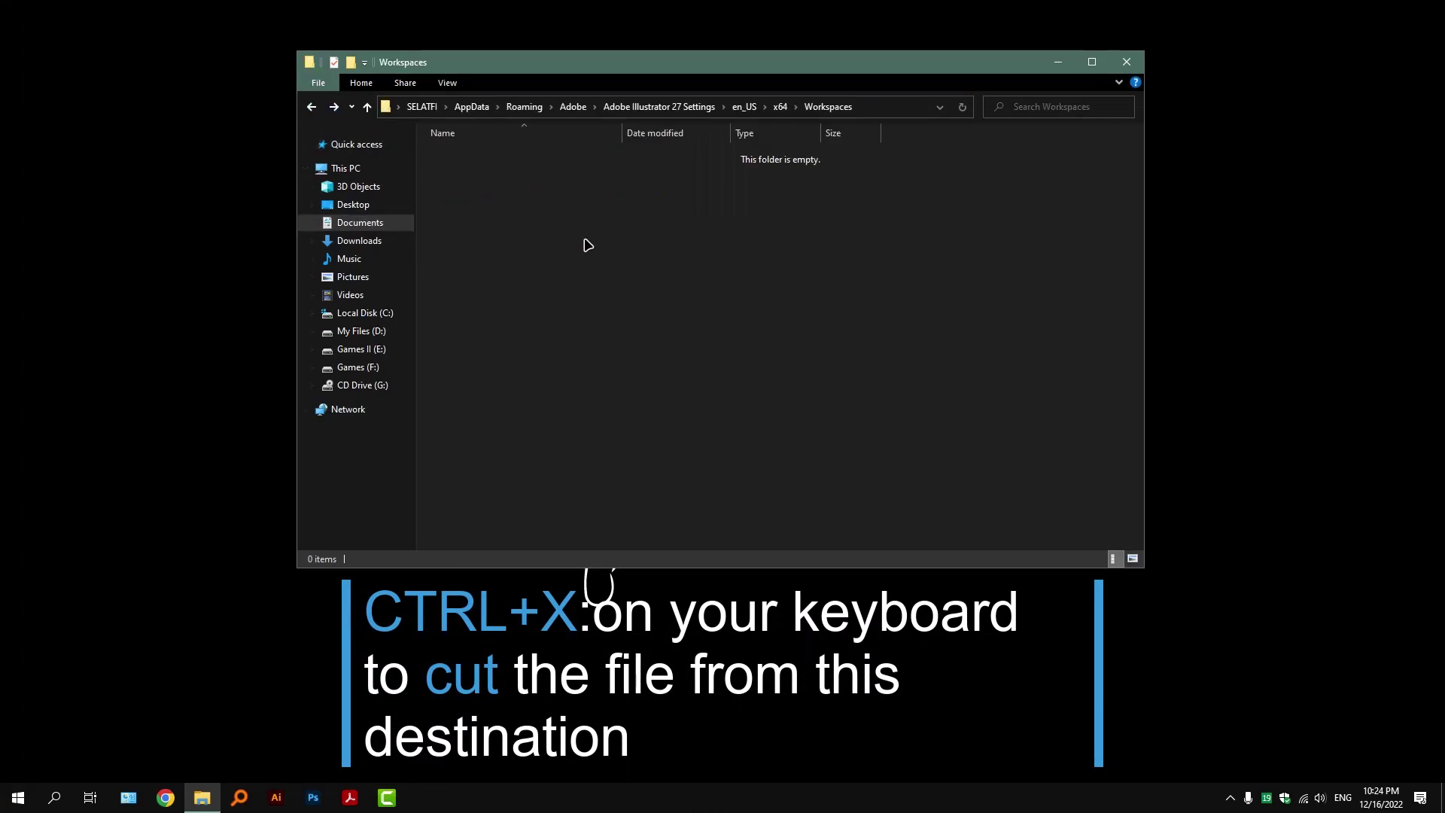
key(ctrl+v)
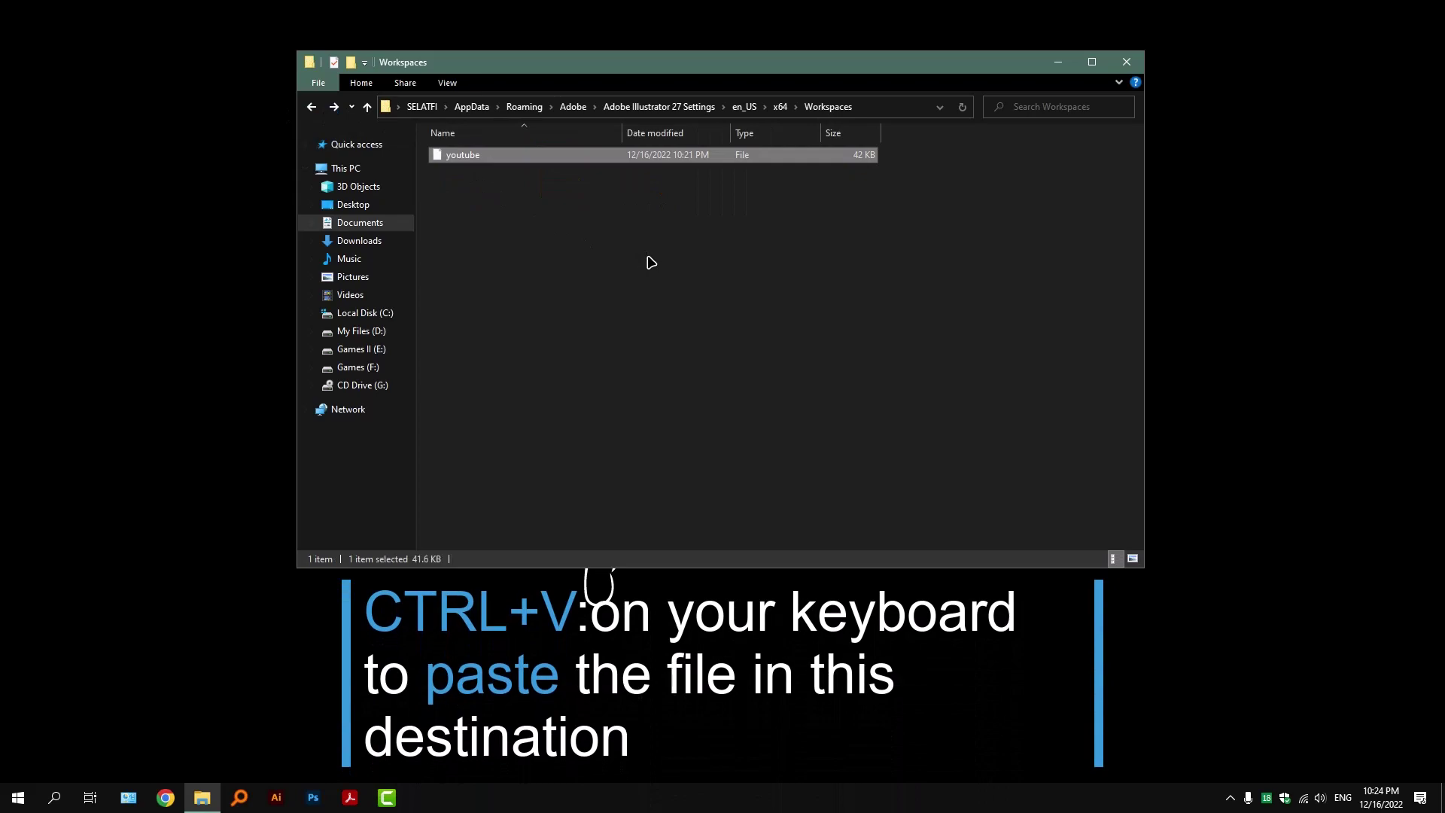
click(594, 293)
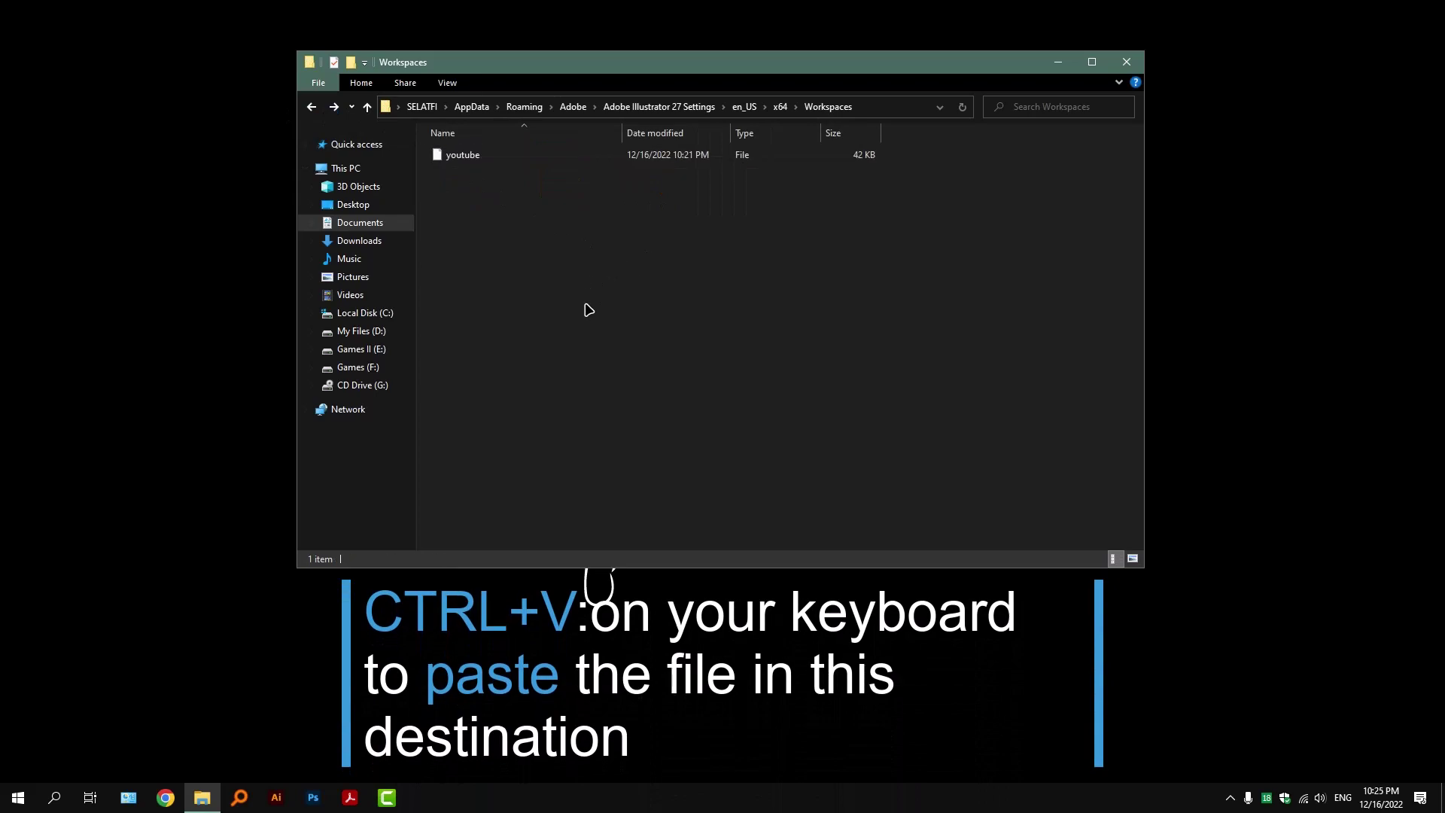
- Relaunch Illustrator, create a blank A4 document, and apply the restored youtube workspace
click(275, 797)
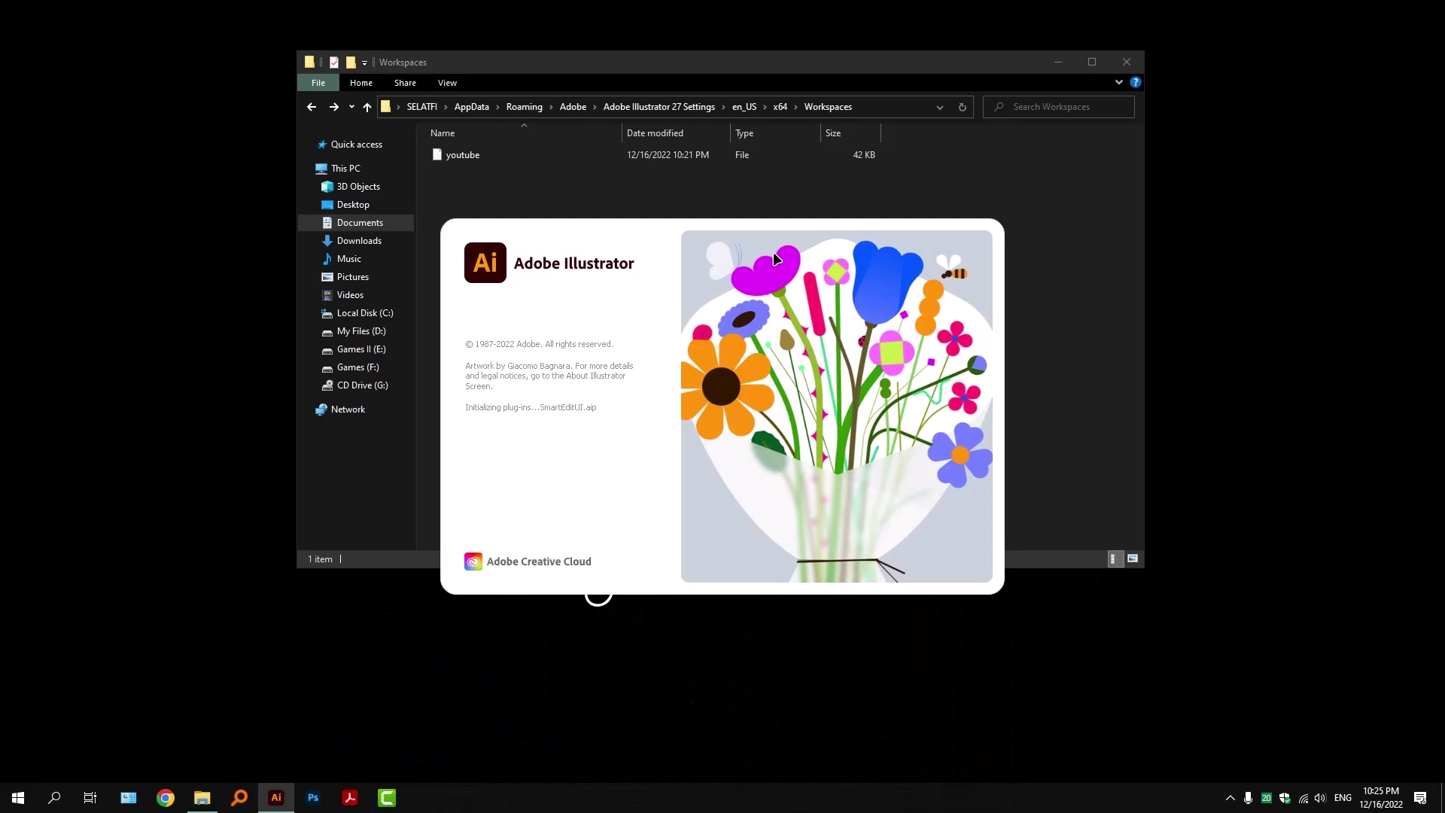
key(ctrl+n)
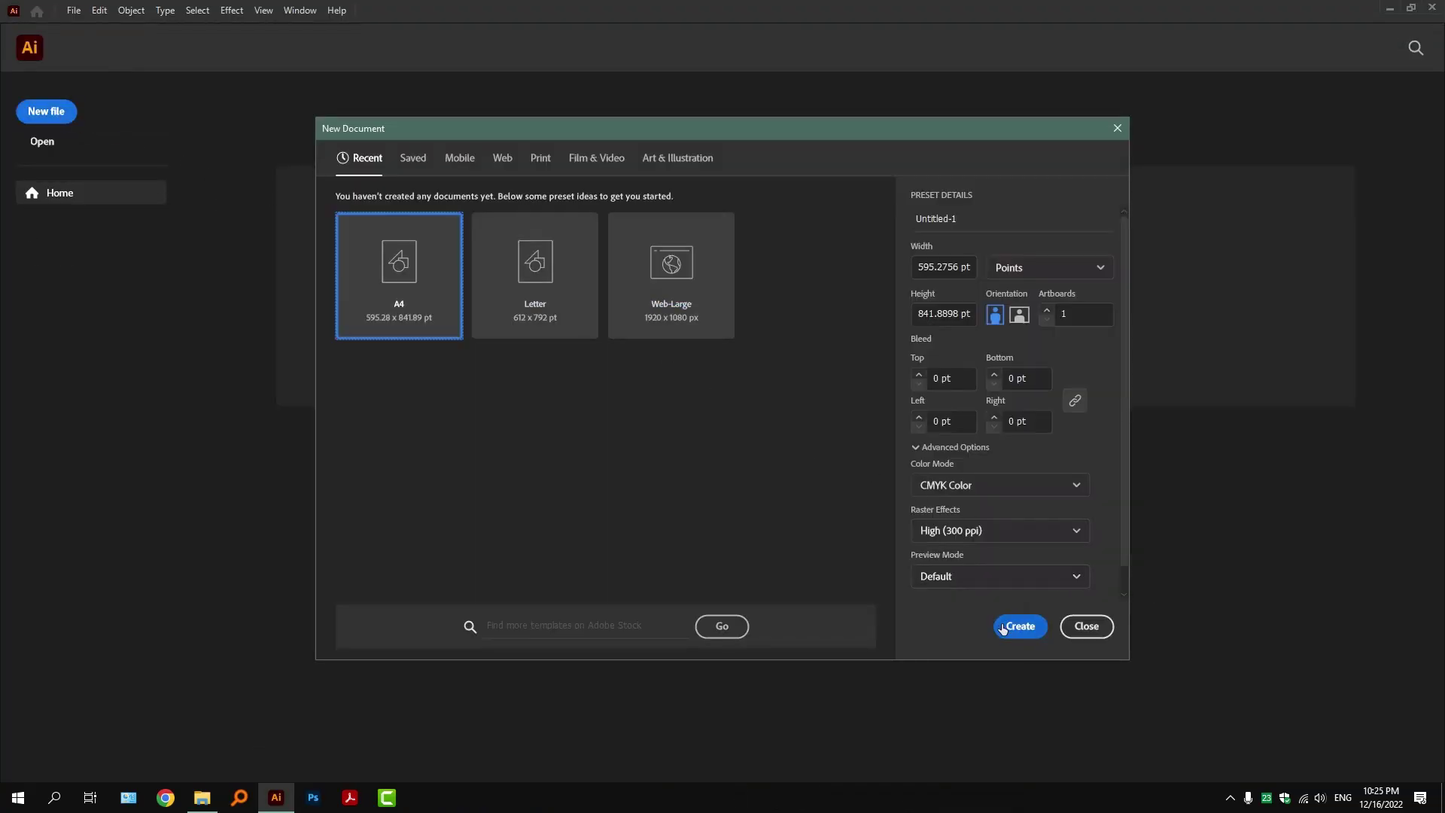
click(1268, 612)
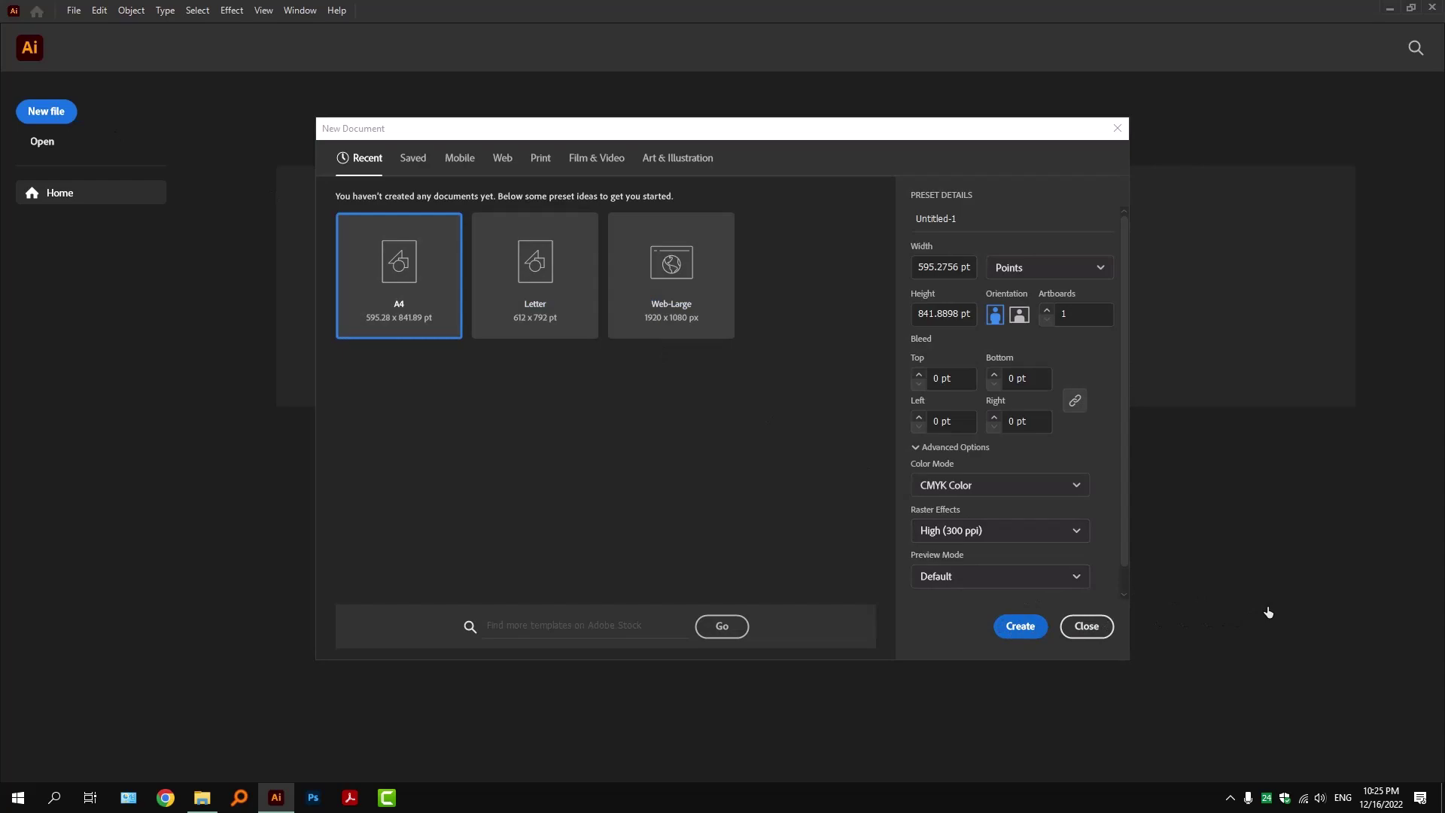
key(Return)
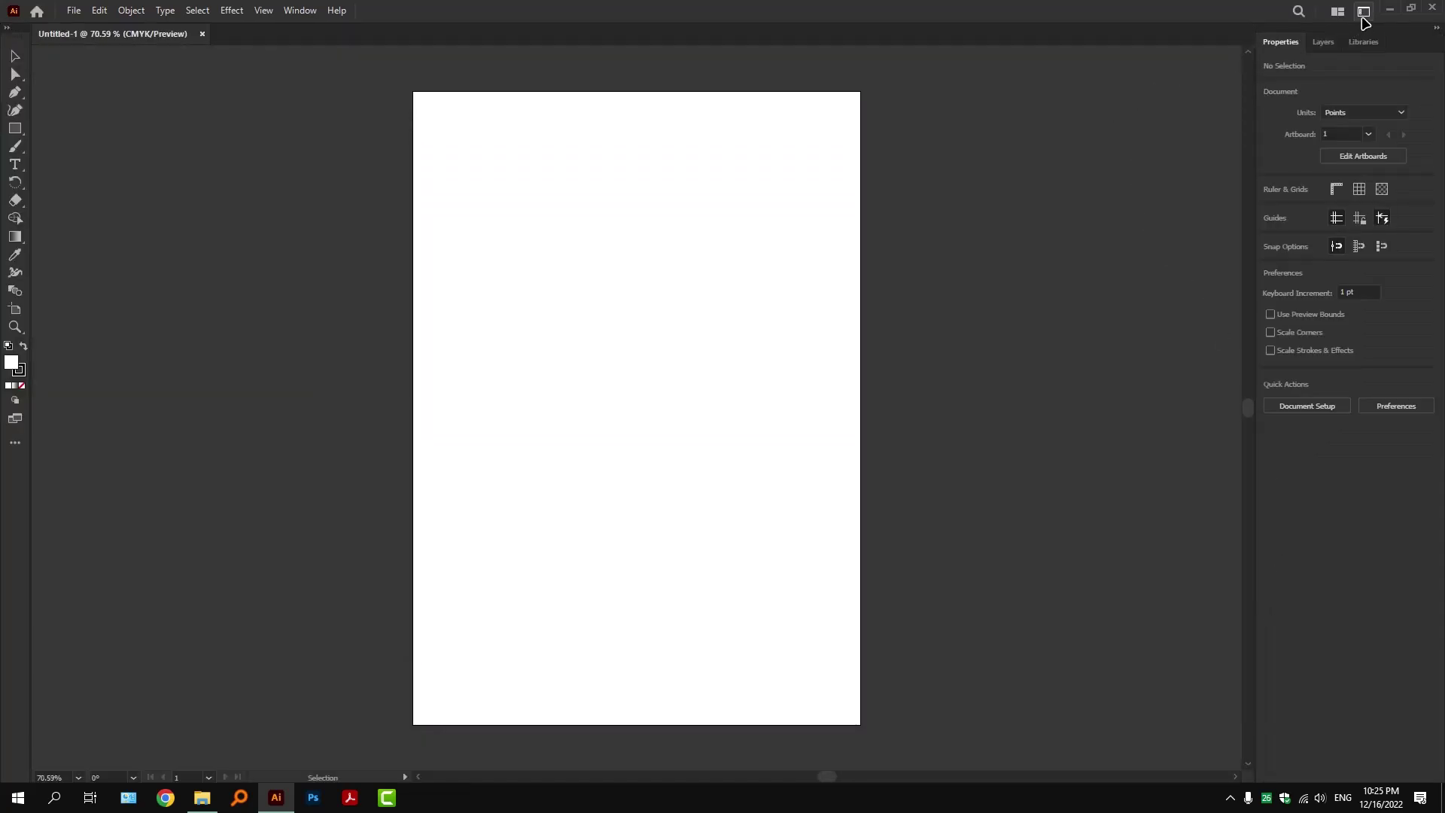
click(1363, 13)
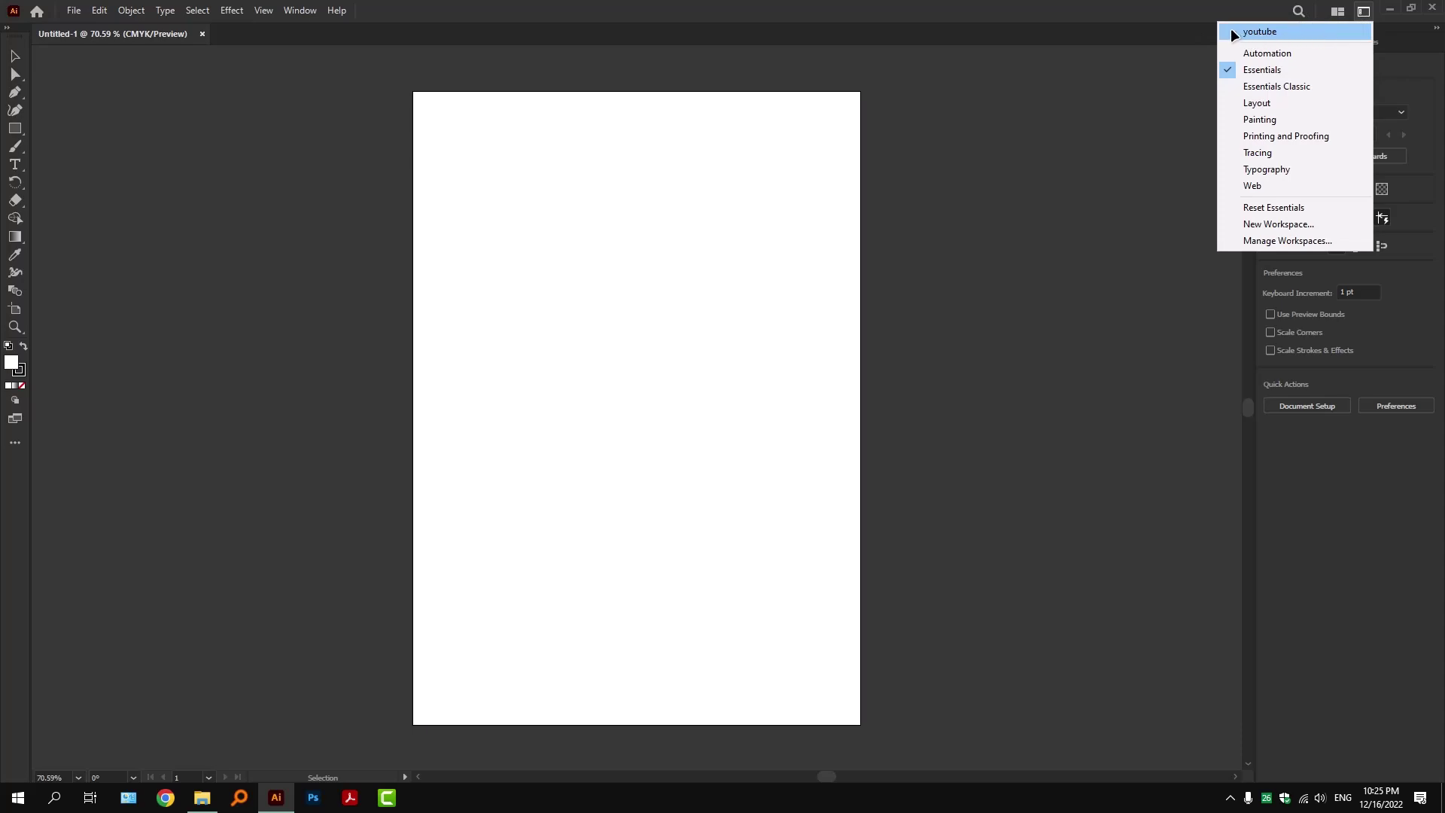
click(1274, 31)
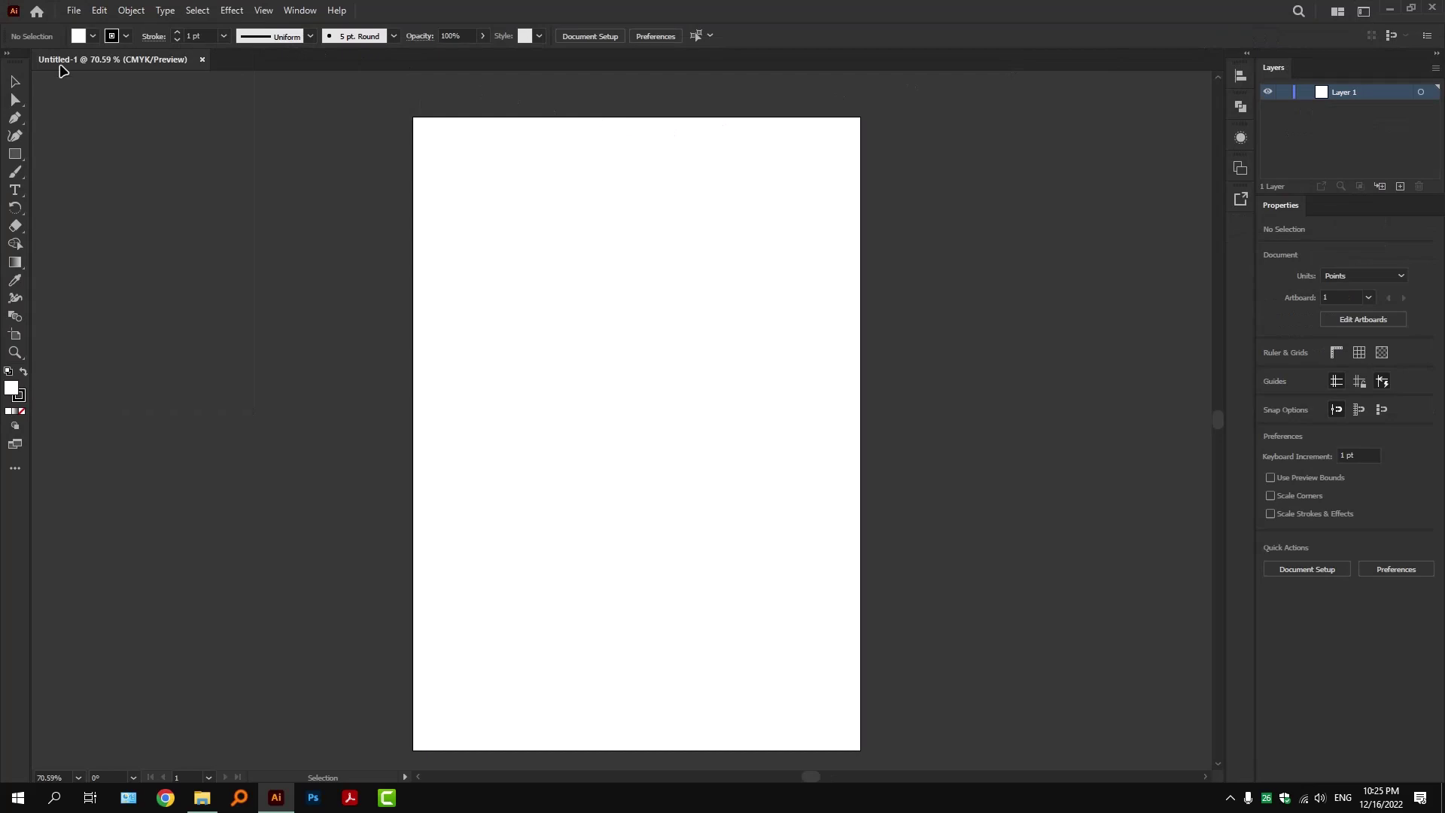
- Bring File Explorer to the front and box-select the 42 KB youtube file in Workspaces
click(201, 797)
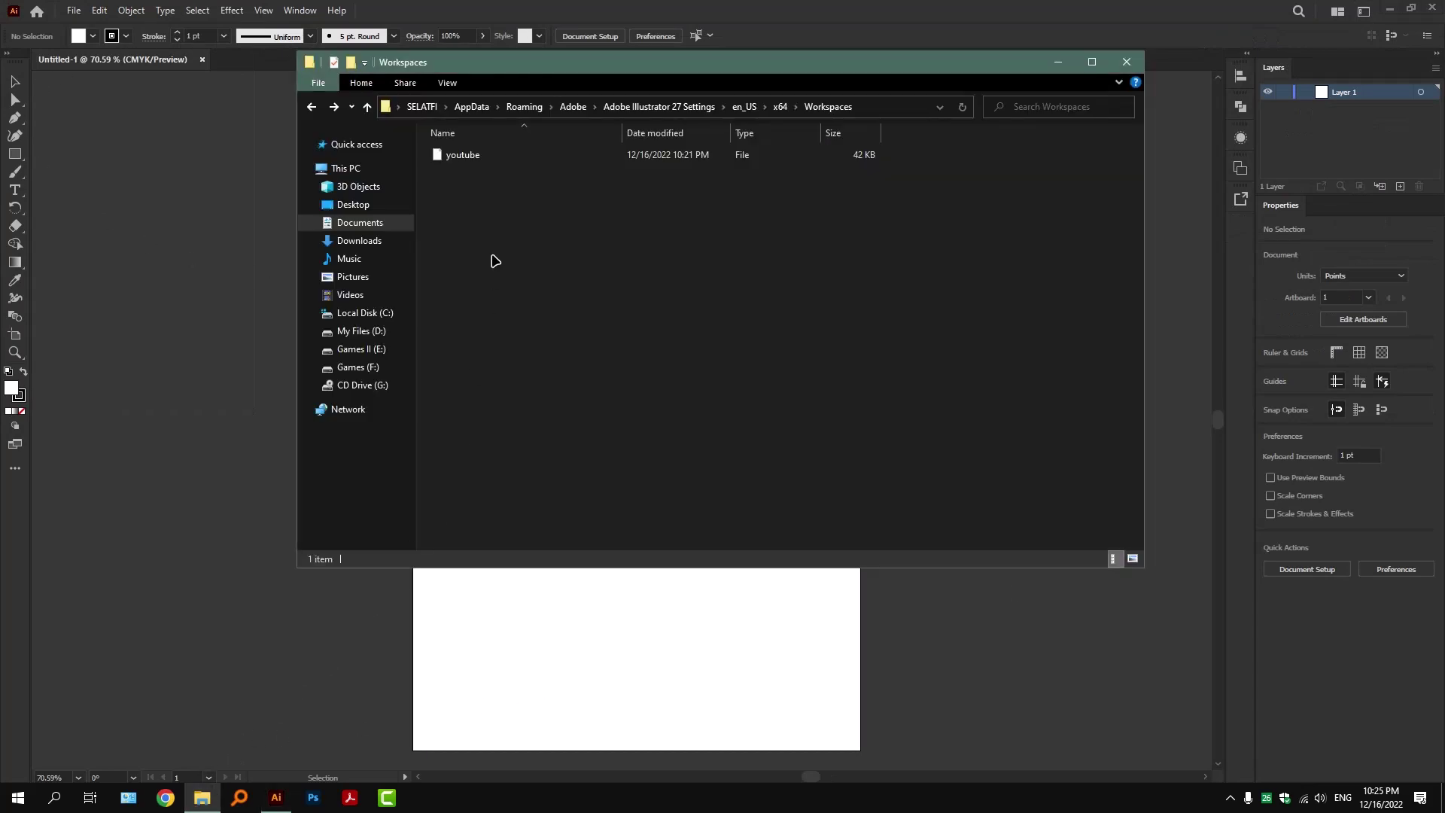
drag(508, 232, 646, 276)
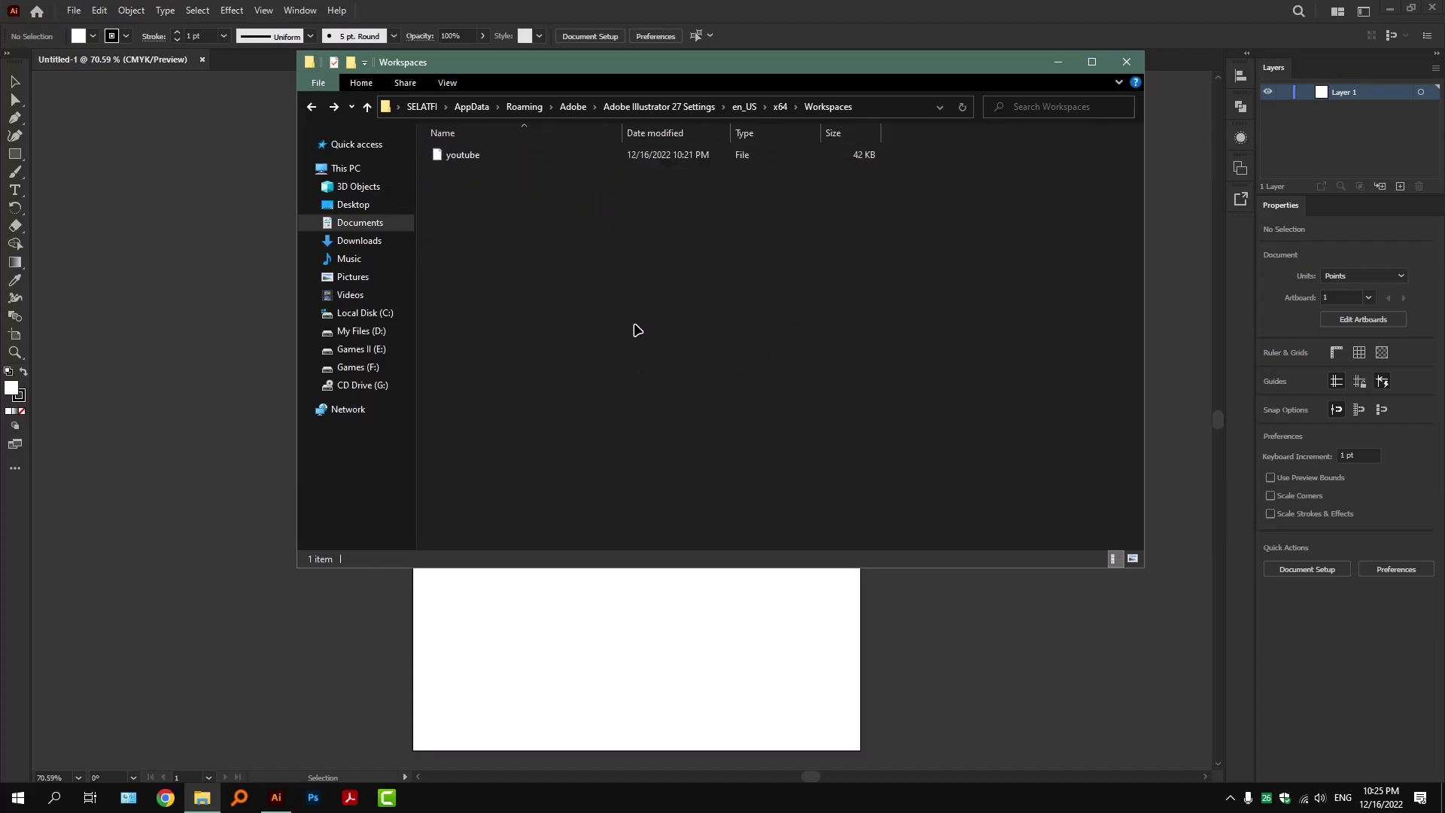